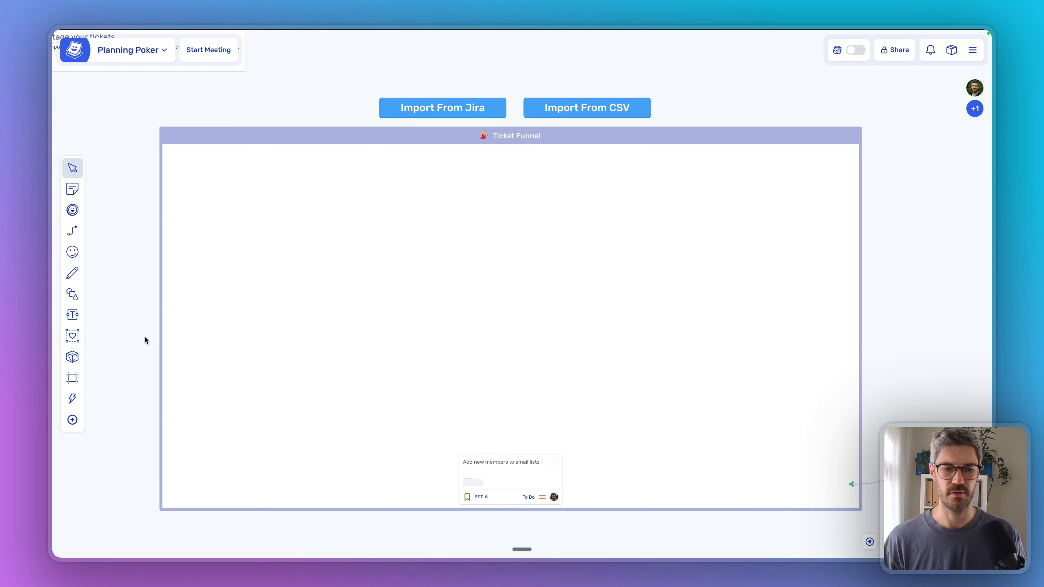
Step: Pan the board to view the point columns, then centre the Ticket Funnel on screen
{"action": "scroll", "coordinate": [145, 339], "scroll_direction": "down", "scroll_amount": 5}
{"action": "left_click", "coordinate": [250, 492]}
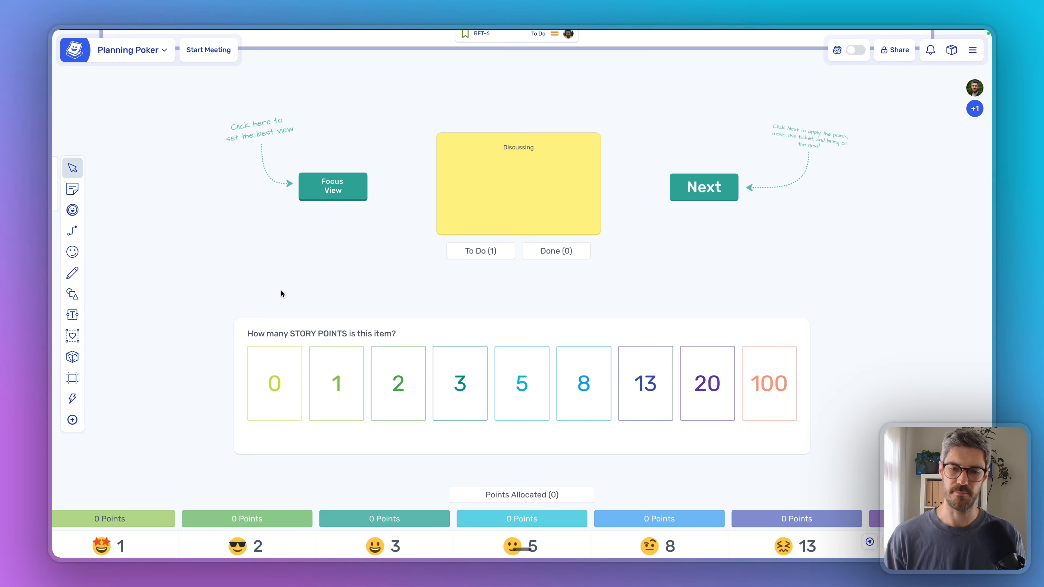
{"action": "scroll", "coordinate": [169, 364], "scroll_direction": "down", "scroll_amount": 5}
{"action": "left_click_drag", "start_coordinate": [156, 387], "coordinate": [274, 200]}
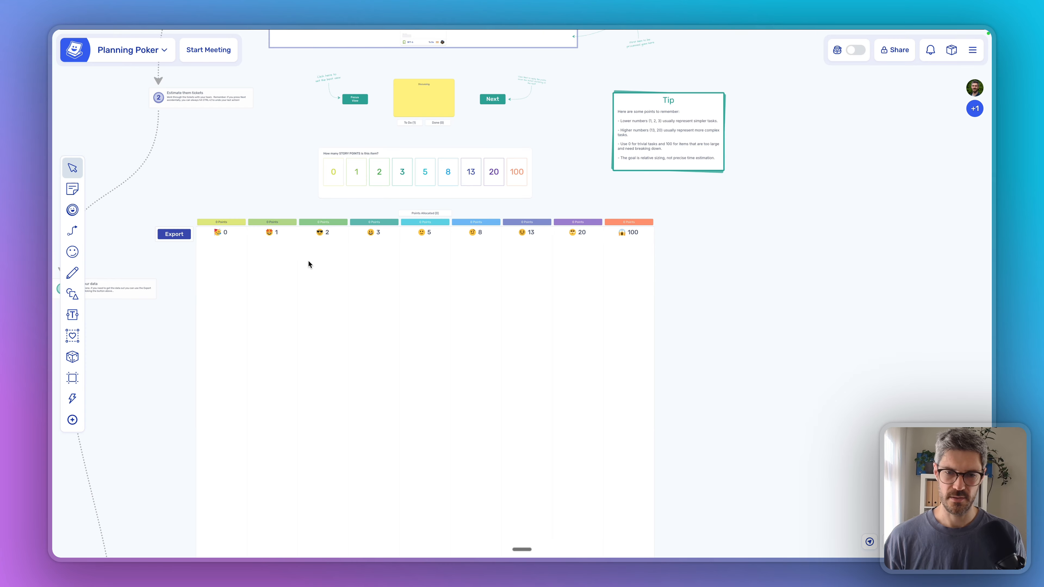
{"action": "scroll", "coordinate": [309, 262], "scroll_direction": "up", "scroll_amount": 3}
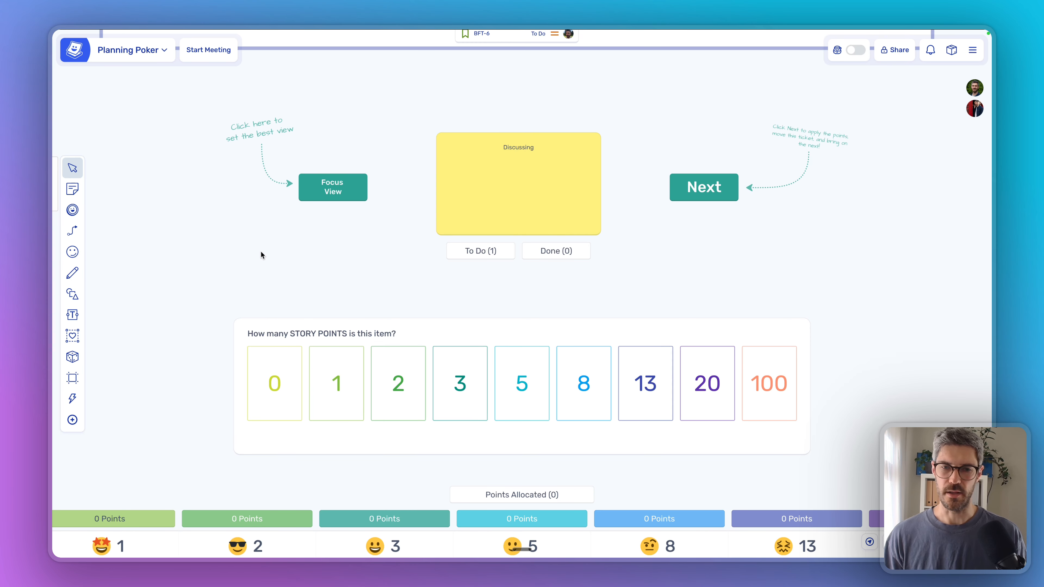
{"action": "scroll", "coordinate": [278, 247], "scroll_direction": "down", "scroll_amount": 5}
{"action": "left_click_drag", "start_coordinate": [263, 158], "coordinate": [289, 371]}
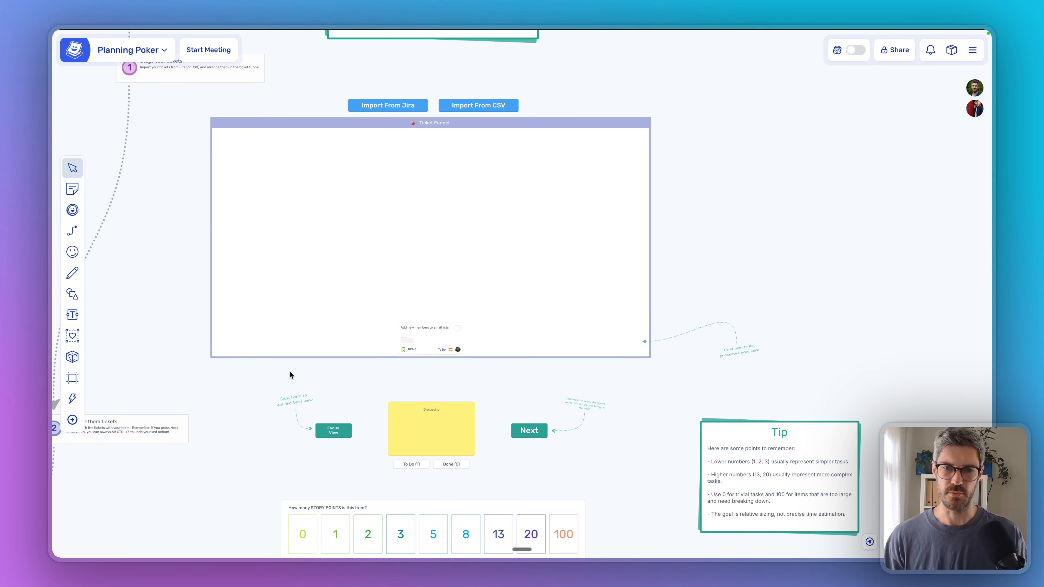
{"action": "scroll", "coordinate": [405, 168], "scroll_direction": "up", "scroll_amount": 3}
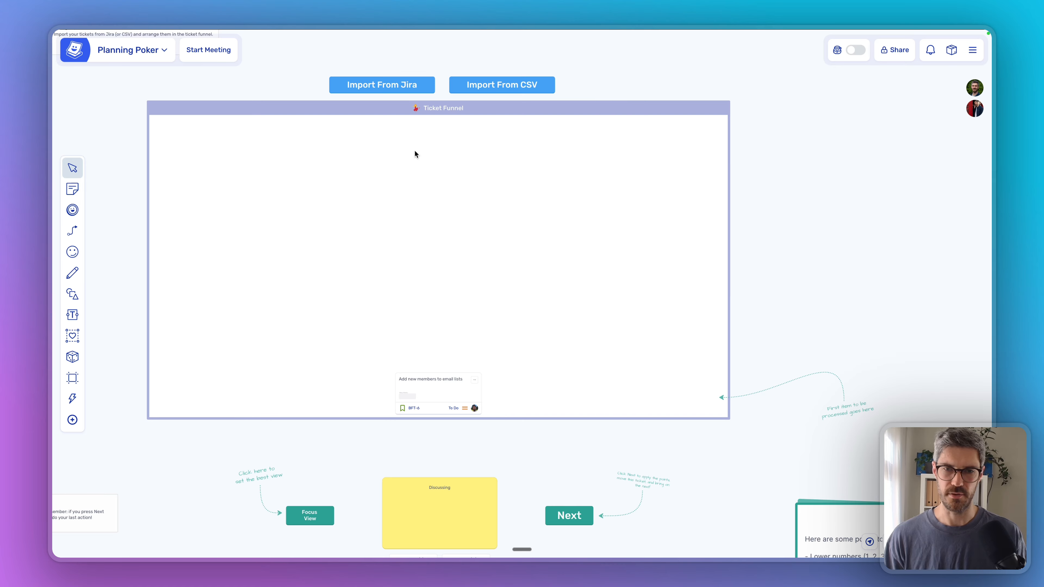
{"action": "left_click_drag", "start_coordinate": [366, 128], "coordinate": [387, 139]}
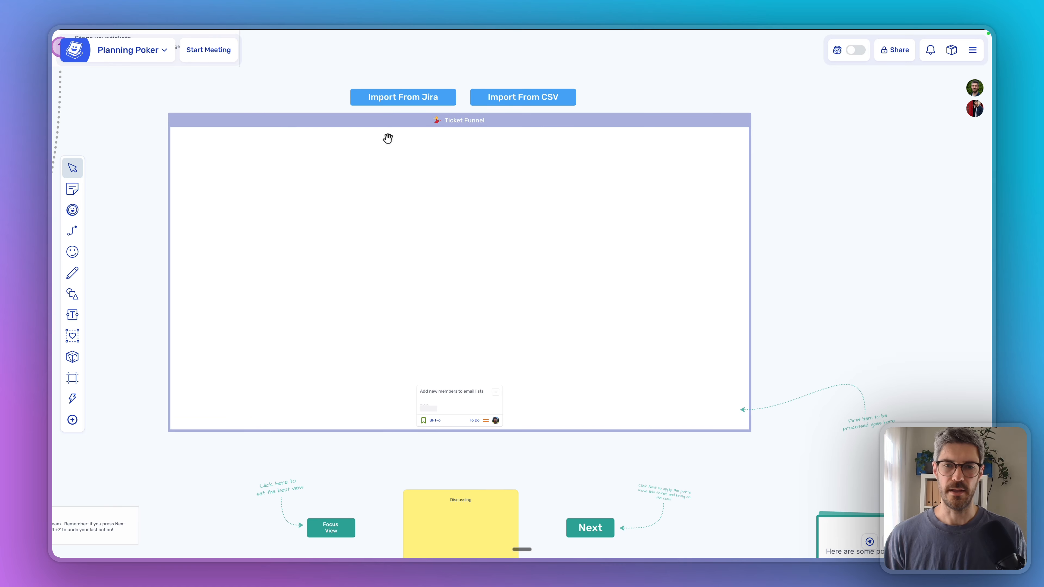
Step: Start a Jira import from Our Demo Jira, filtered to Story issues only
{"action": "left_click", "coordinate": [405, 98]}
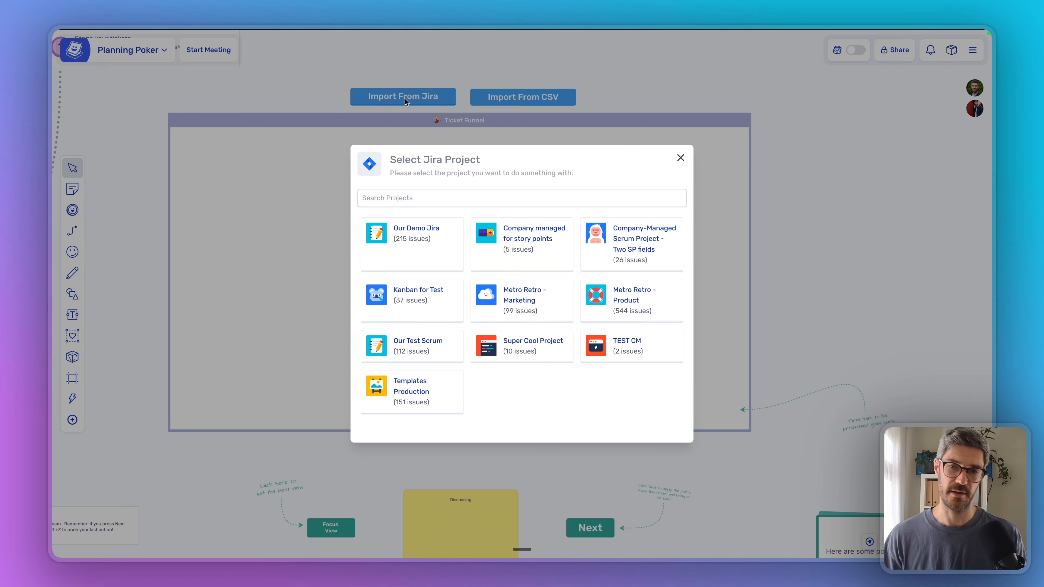
{"action": "left_click", "coordinate": [418, 232]}
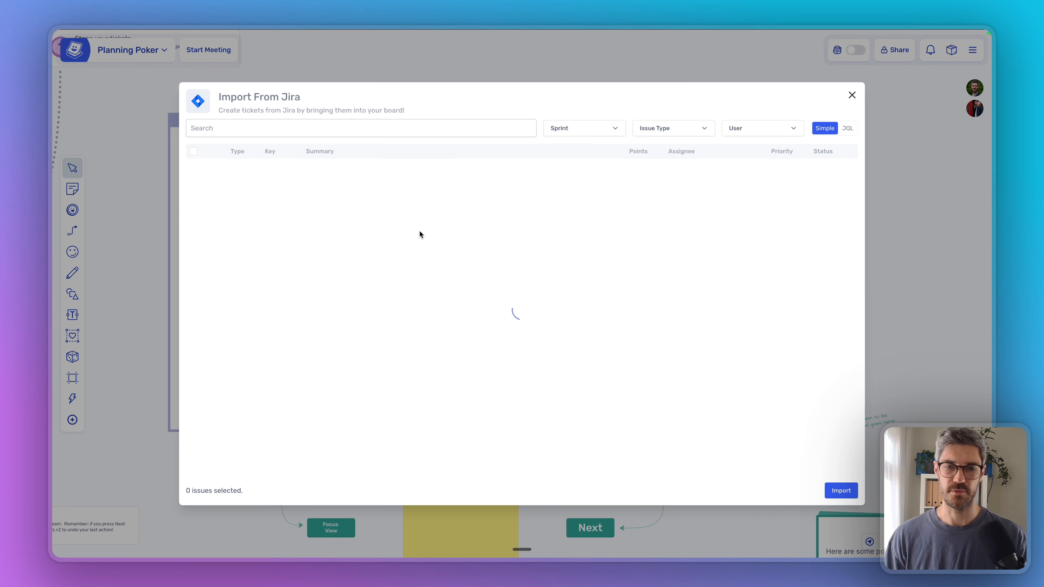
{"action": "left_click", "coordinate": [660, 128]}
{"action": "left_click", "coordinate": [658, 204]}
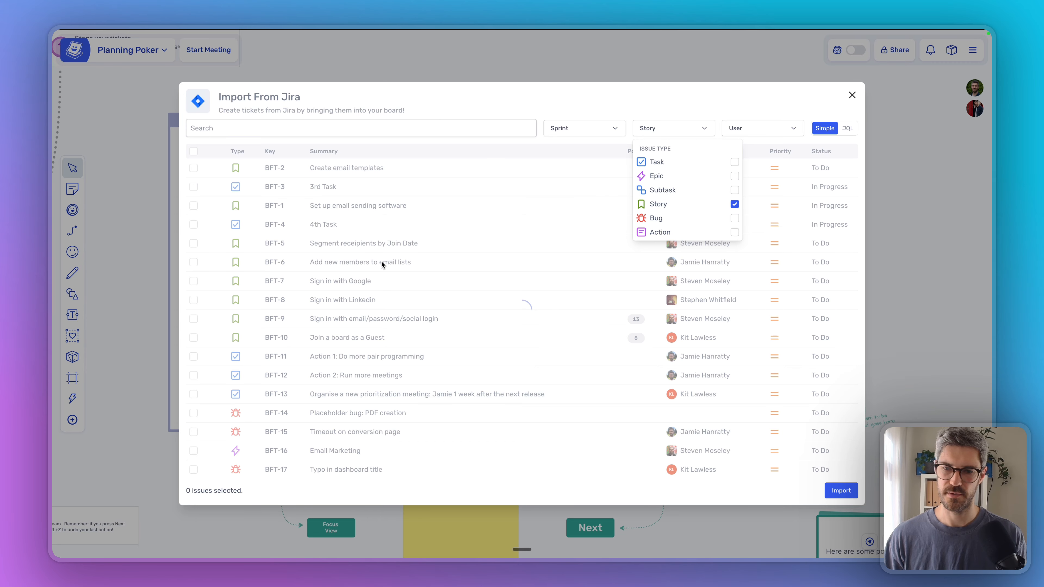
{"action": "left_click", "coordinate": [504, 147]}
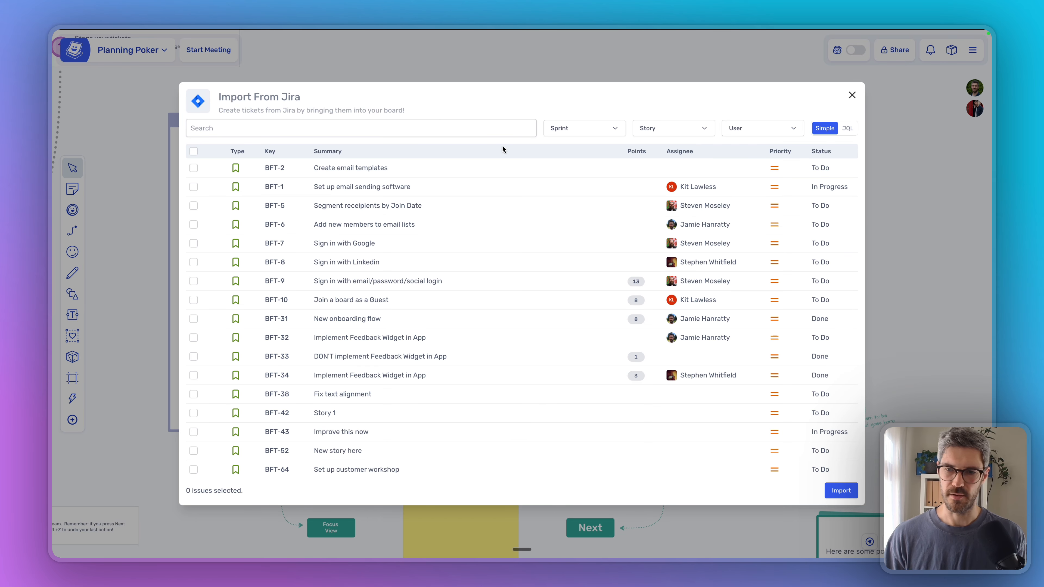
Step: Select stories BFT-2, BFT-1, BFT-5, BFT-6, BFT-7 and BFT-8 and import them
{"action": "left_click", "coordinate": [194, 170]}
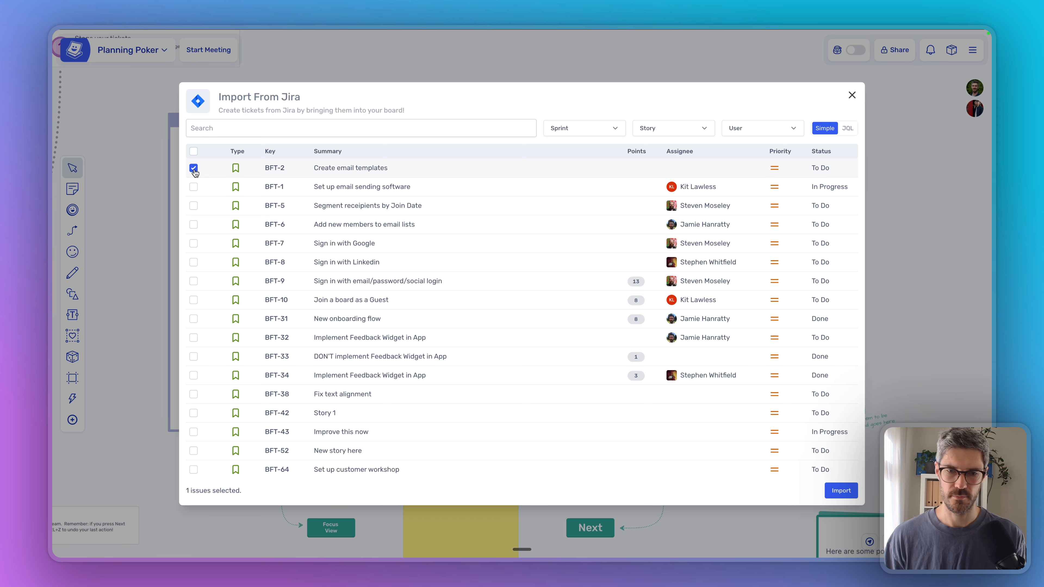
{"action": "left_click", "coordinate": [195, 188]}
{"action": "left_click", "coordinate": [195, 207]}
{"action": "left_click", "coordinate": [195, 226]}
{"action": "left_click", "coordinate": [196, 244]}
{"action": "left_click", "coordinate": [197, 263]}
{"action": "left_click", "coordinate": [840, 490]}
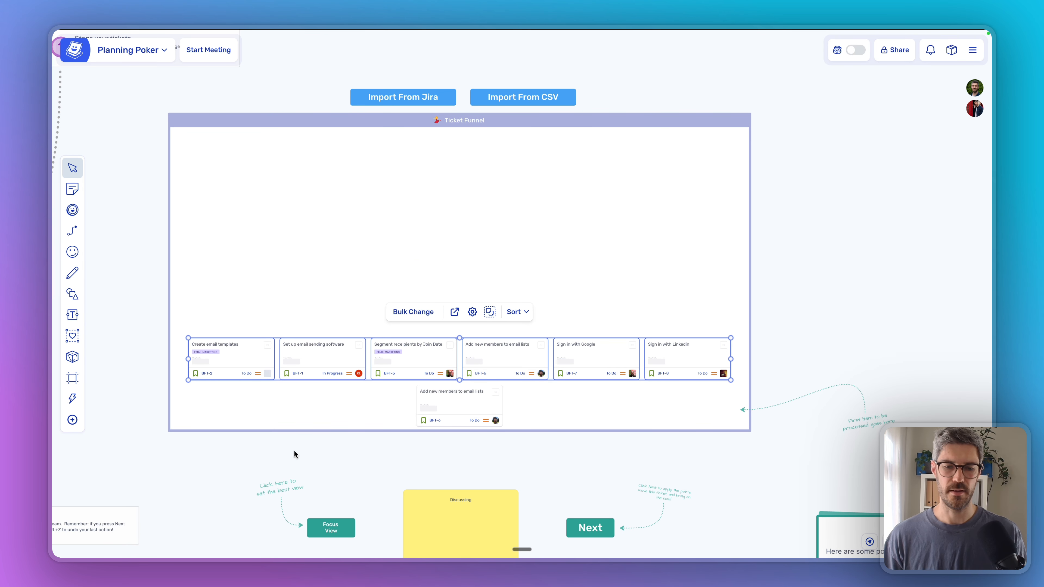
Step: Reorder the funnel cards so BFT-6 comes before BFT-1
{"action": "left_click", "coordinate": [294, 450]}
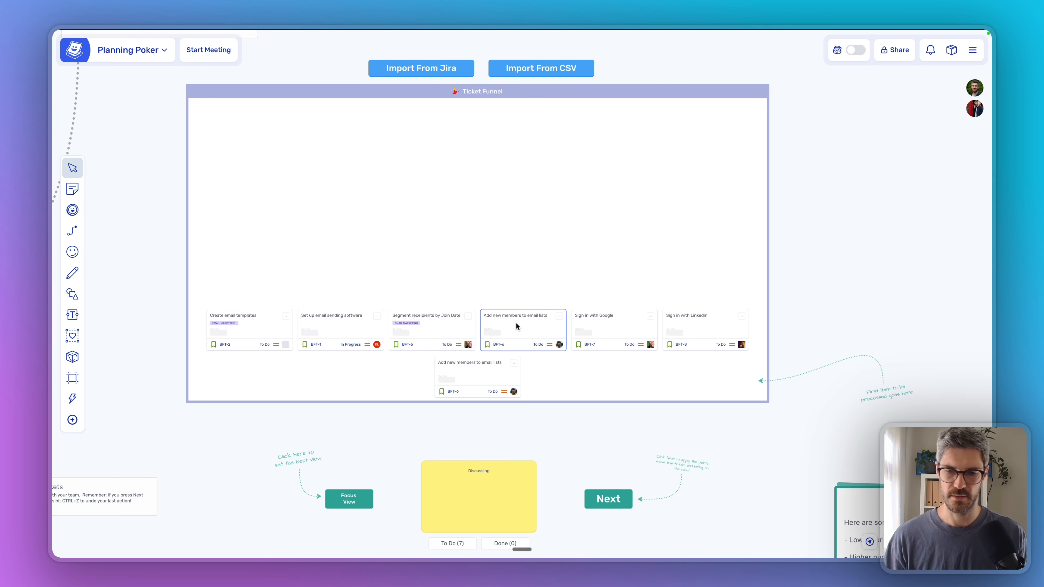
{"action": "left_click_drag", "start_coordinate": [516, 324], "coordinate": [419, 335]}
{"action": "left_click_drag", "start_coordinate": [348, 335], "coordinate": [436, 336]}
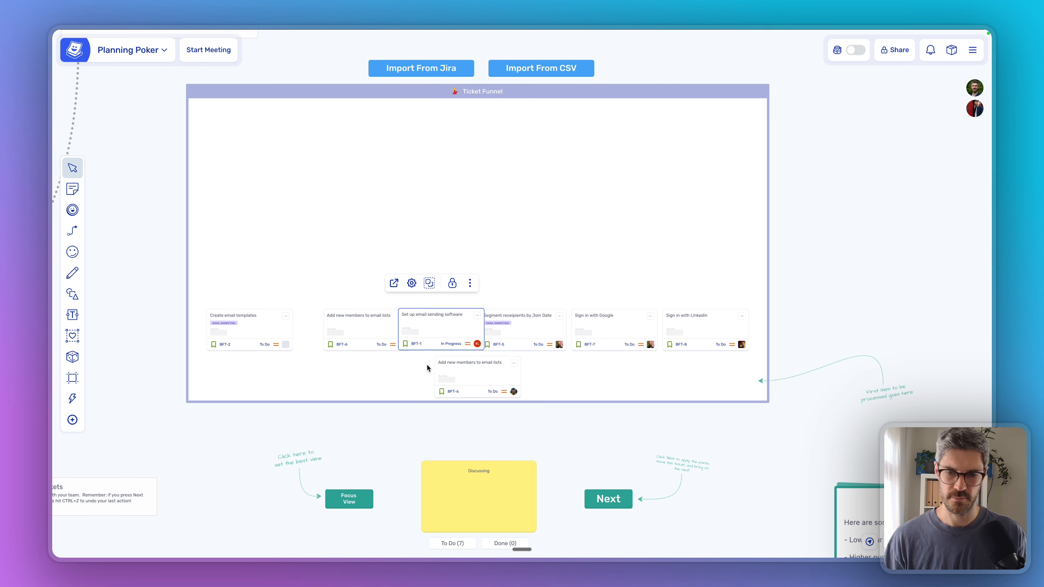
Step: Pan down and frame the estimation area in Focus View
{"action": "left_click", "coordinate": [412, 419]}
{"action": "left_click_drag", "start_coordinate": [398, 439], "coordinate": [372, 311]}
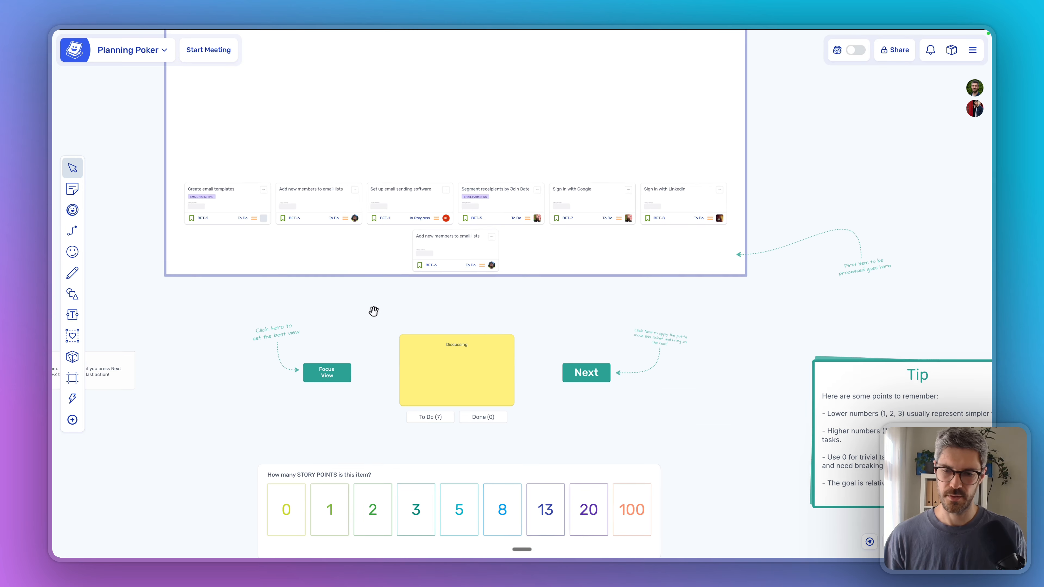
{"action": "left_click", "coordinate": [327, 371]}
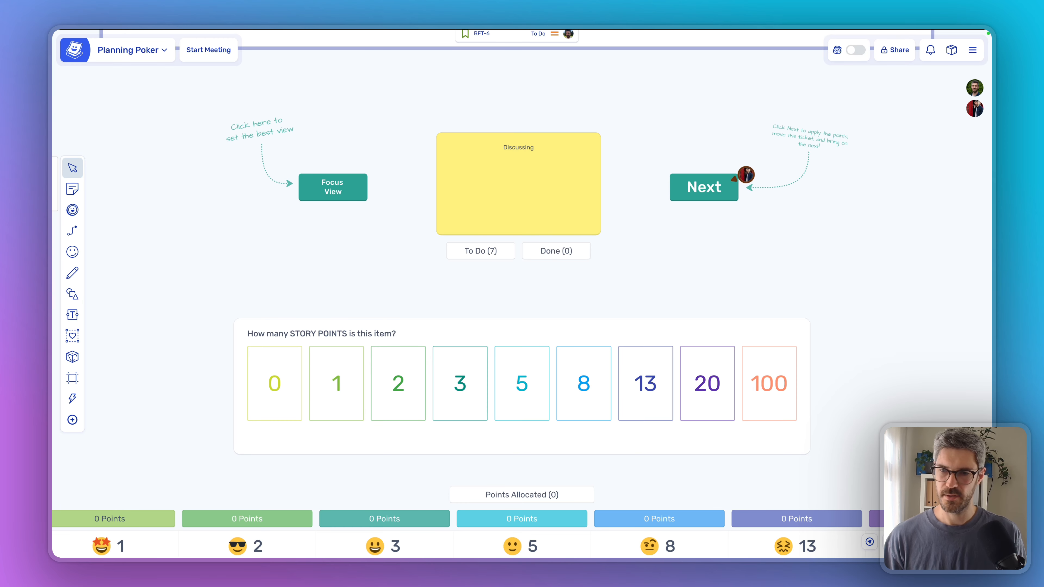
Step: Pull BFT-6 into Discussing, then review its Comments and Details tabs before closing them
{"action": "left_click", "coordinate": [713, 189]}
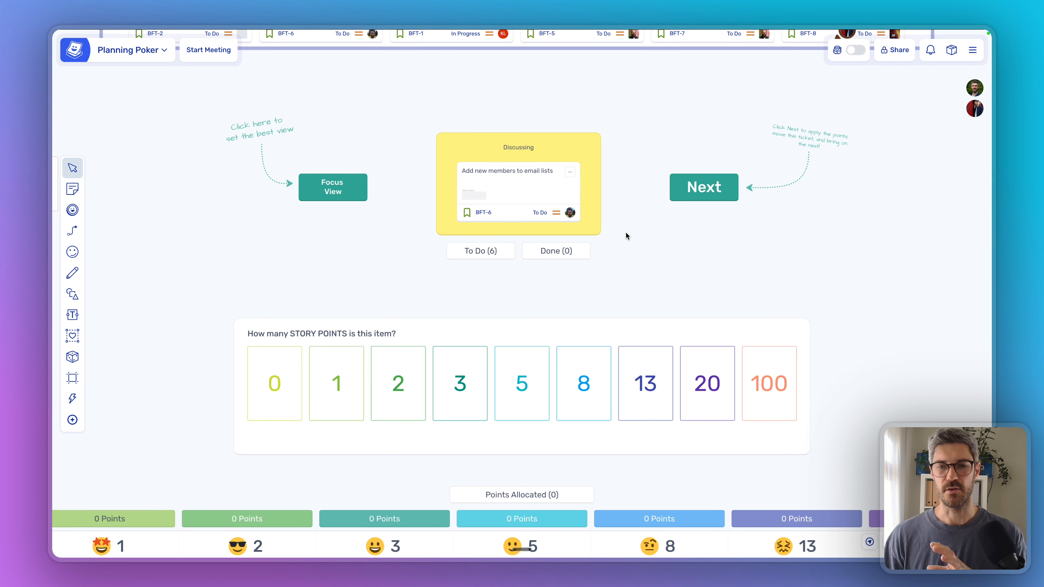
{"action": "left_click", "coordinate": [509, 172]}
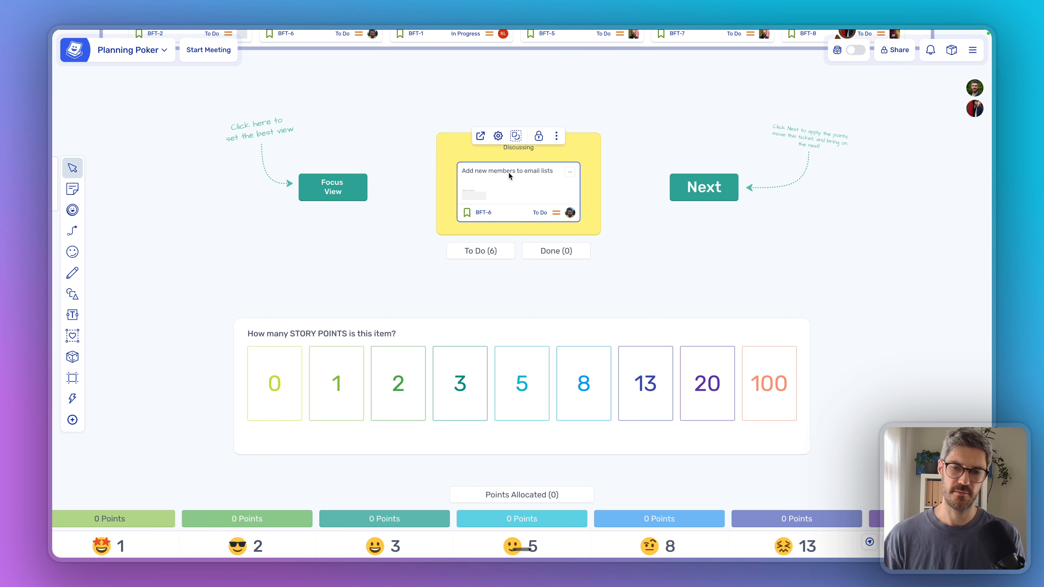
{"action": "left_click", "coordinate": [569, 173]}
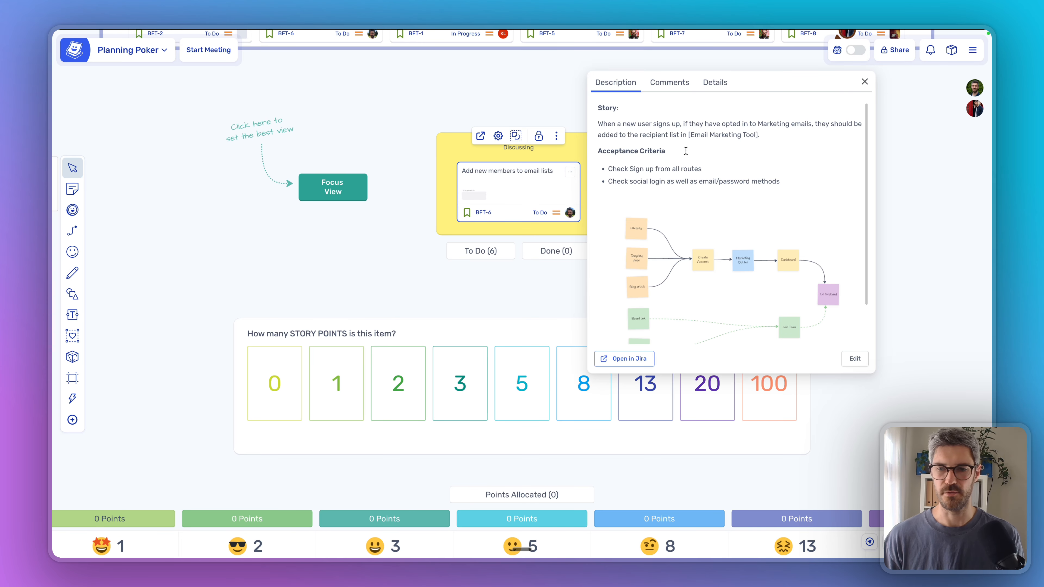
{"action": "scroll", "coordinate": [685, 151], "scroll_direction": "down", "scroll_amount": 3}
{"action": "scroll", "coordinate": [677, 123], "scroll_direction": "up", "scroll_amount": 3}
{"action": "left_click", "coordinate": [669, 82]}
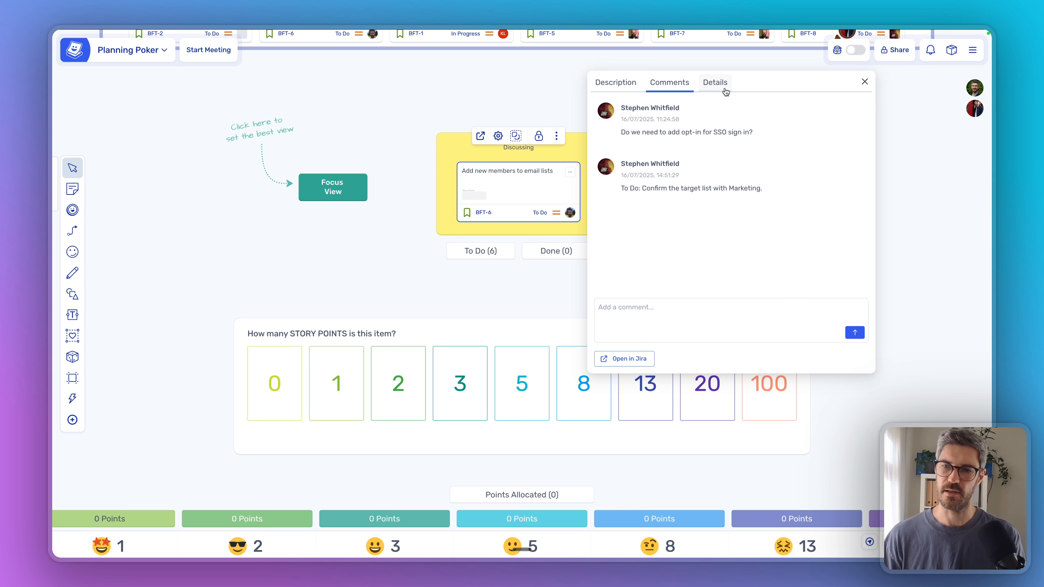
{"action": "left_click", "coordinate": [725, 92]}
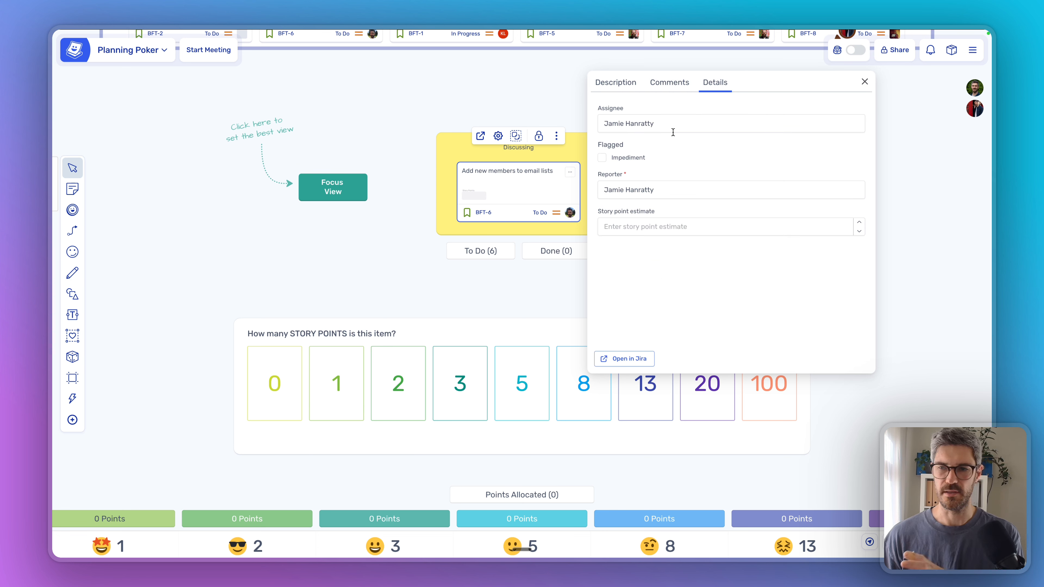
{"action": "left_click", "coordinate": [864, 82]}
{"action": "left_click", "coordinate": [391, 272]}
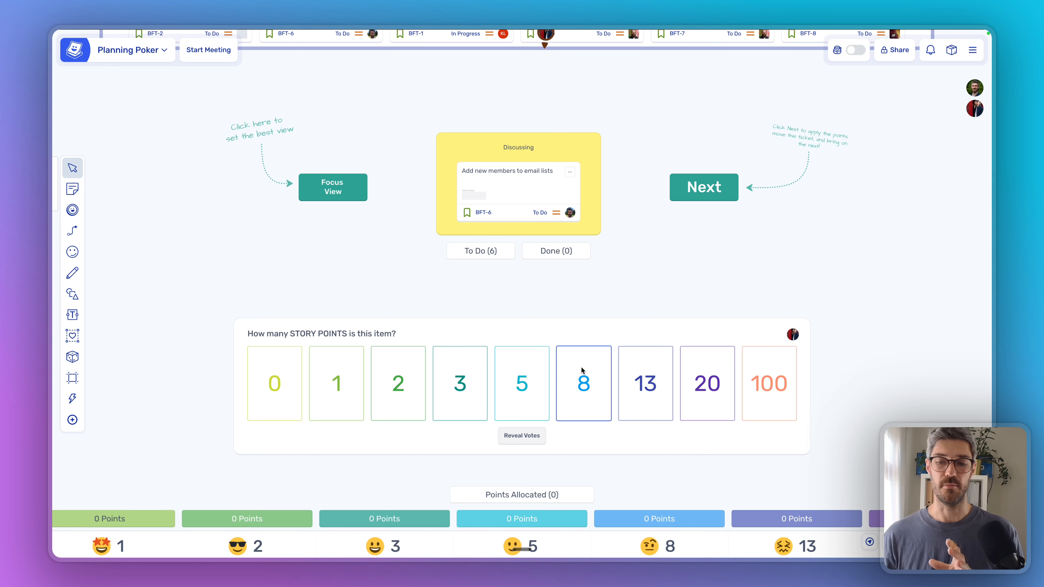
Step: Vote 8 on BFT-6, reveal, revote 8, reveal again and apply the 8 points
{"action": "left_click", "coordinate": [590, 370]}
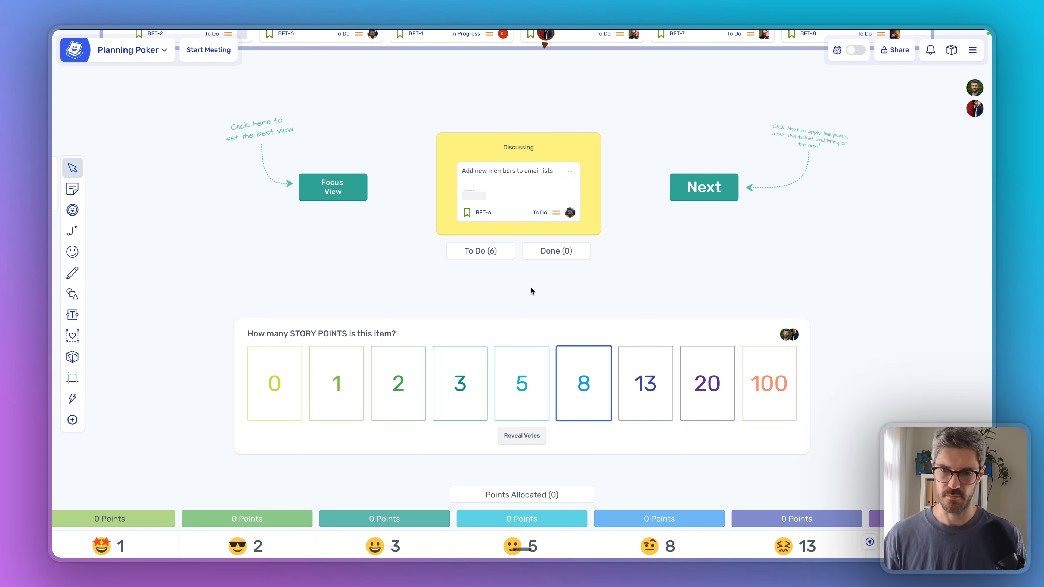
{"action": "left_click", "coordinate": [521, 437]}
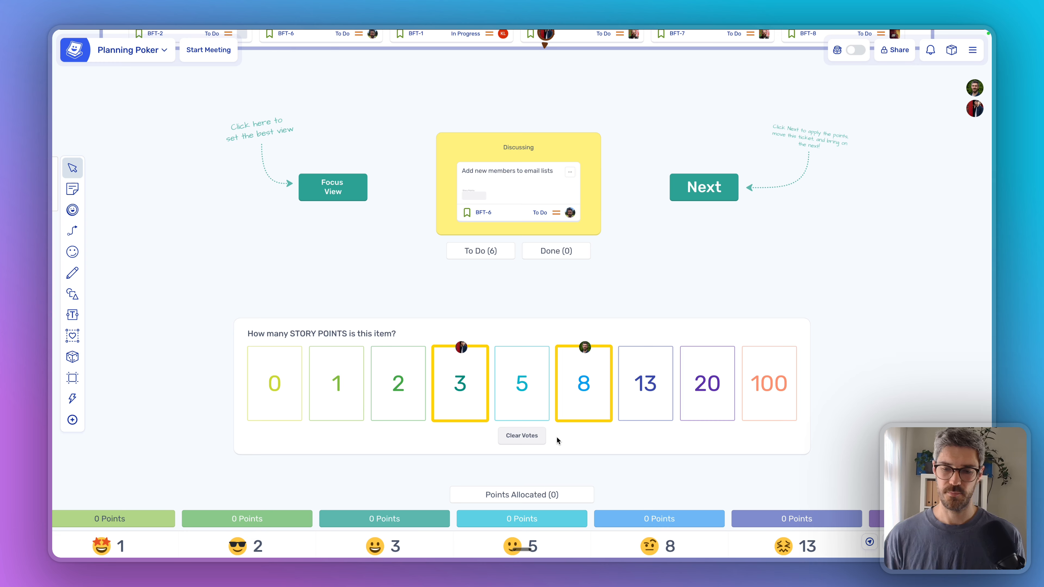
{"action": "left_click", "coordinate": [523, 438]}
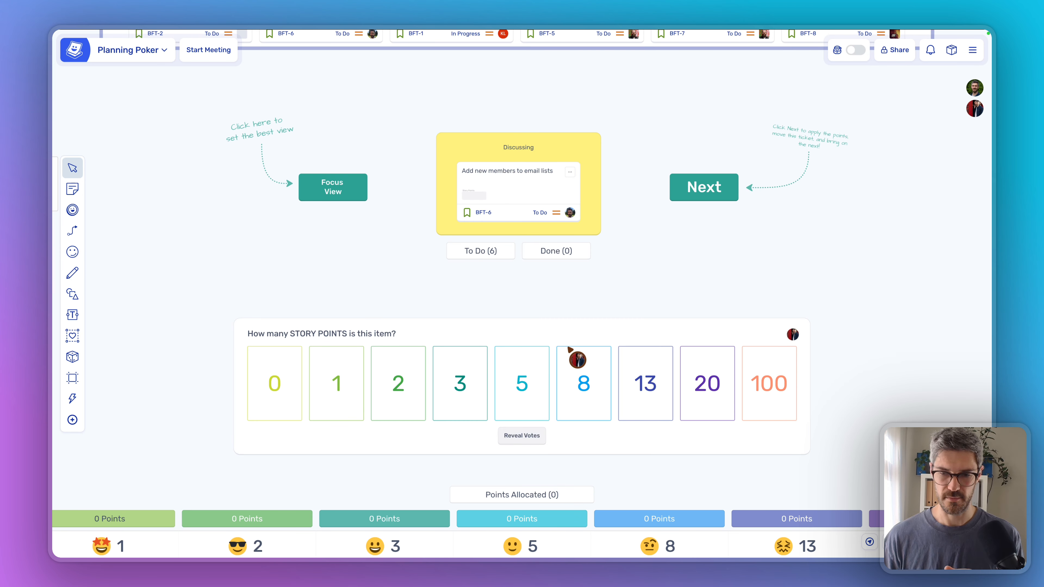
{"action": "left_click", "coordinate": [590, 380]}
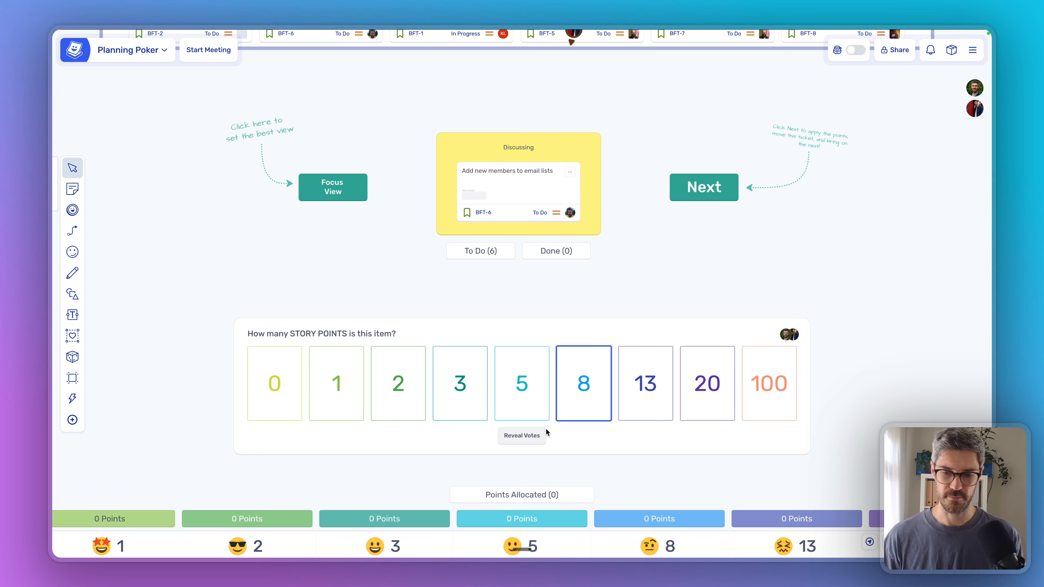
{"action": "left_click", "coordinate": [528, 435]}
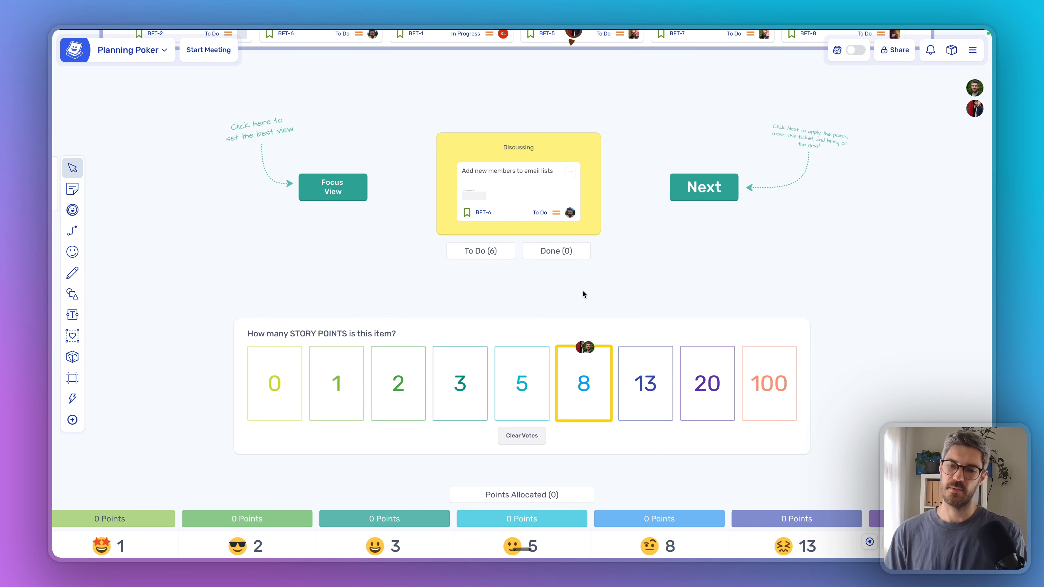
{"action": "left_click", "coordinate": [705, 194]}
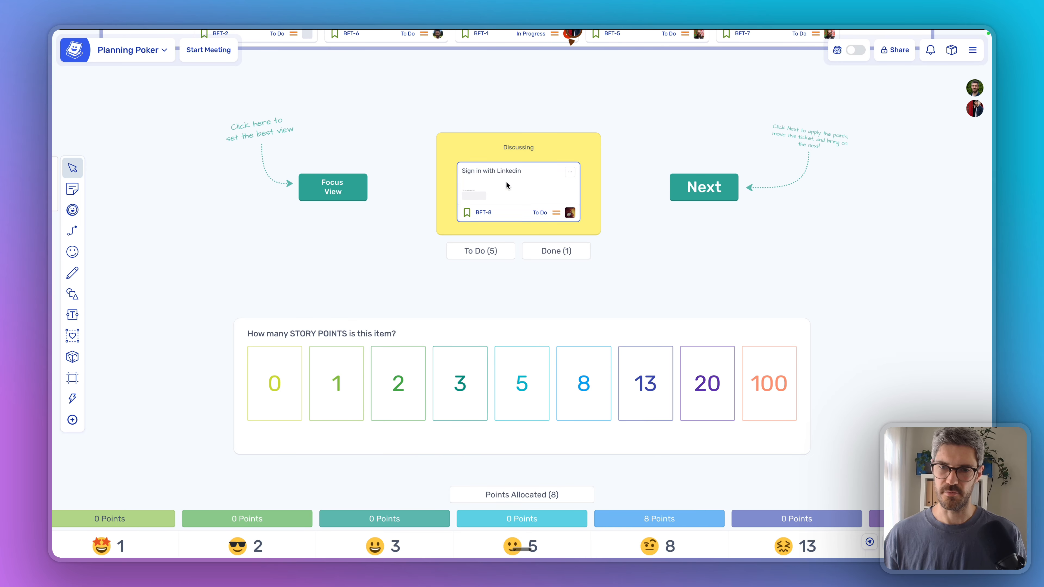
Step: Draw a highlight box around the 8 column and its ticket
{"action": "scroll", "coordinate": [647, 289], "scroll_direction": "down", "scroll_amount": 10}
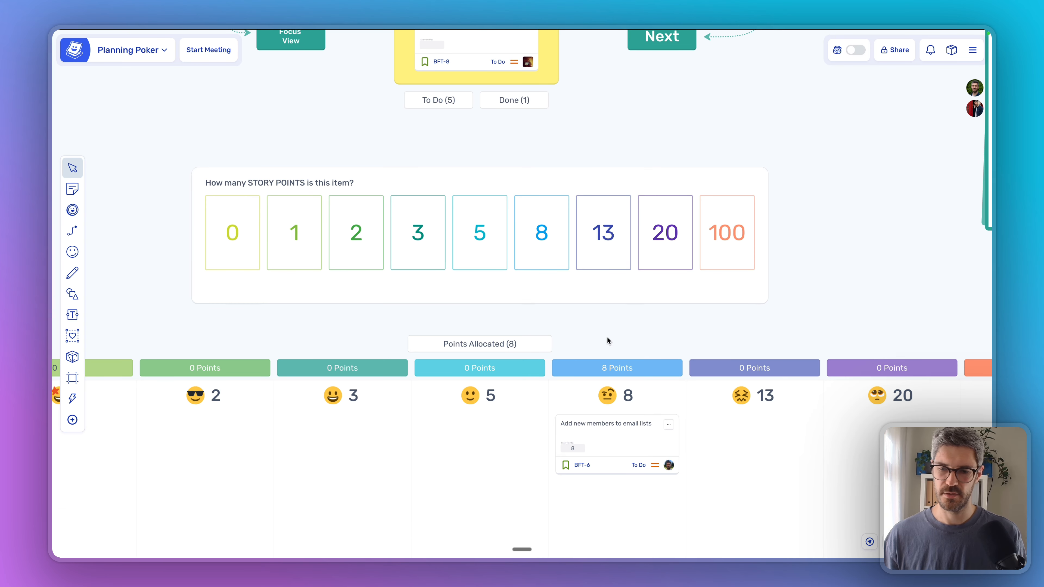
{"action": "scroll", "coordinate": [561, 230], "scroll_direction": "up", "scroll_amount": 3}
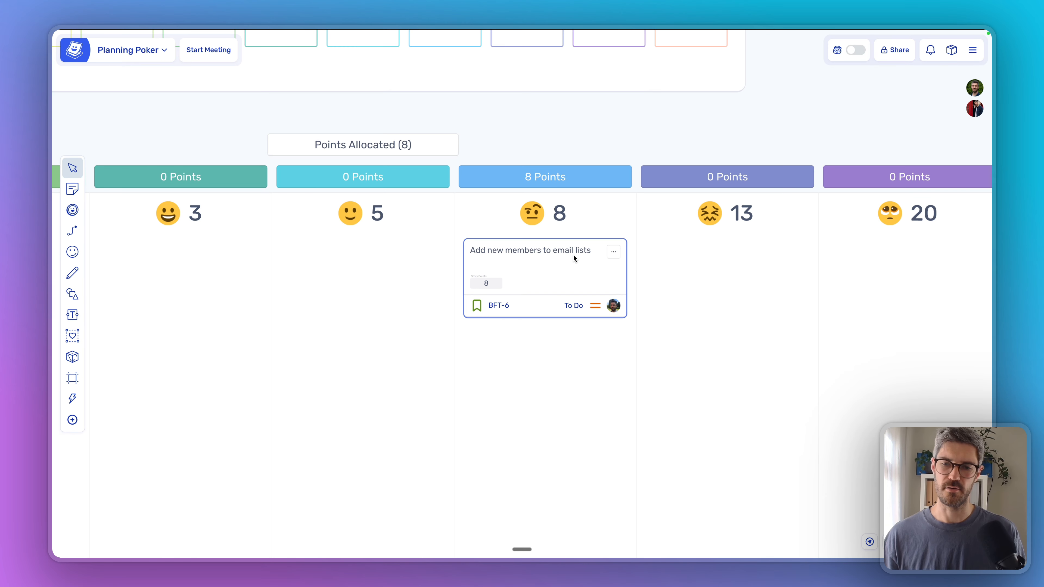
{"action": "left_click_drag", "start_coordinate": [476, 153], "coordinate": [635, 344]}
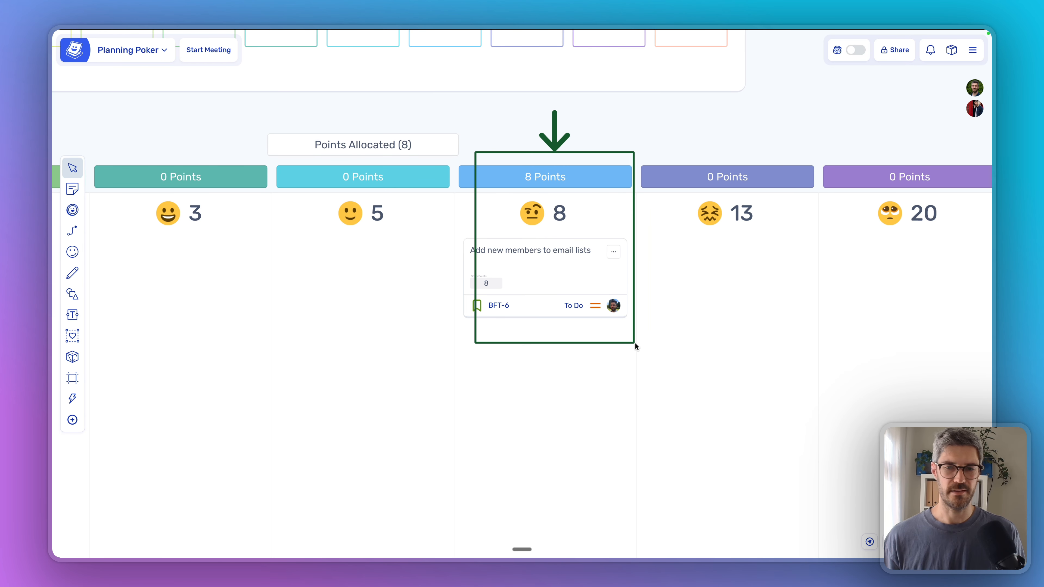
Step: Vote 8 on Sign in with Linkedin and apply the points
{"action": "scroll", "coordinate": [636, 342], "scroll_direction": "down", "scroll_amount": 3}
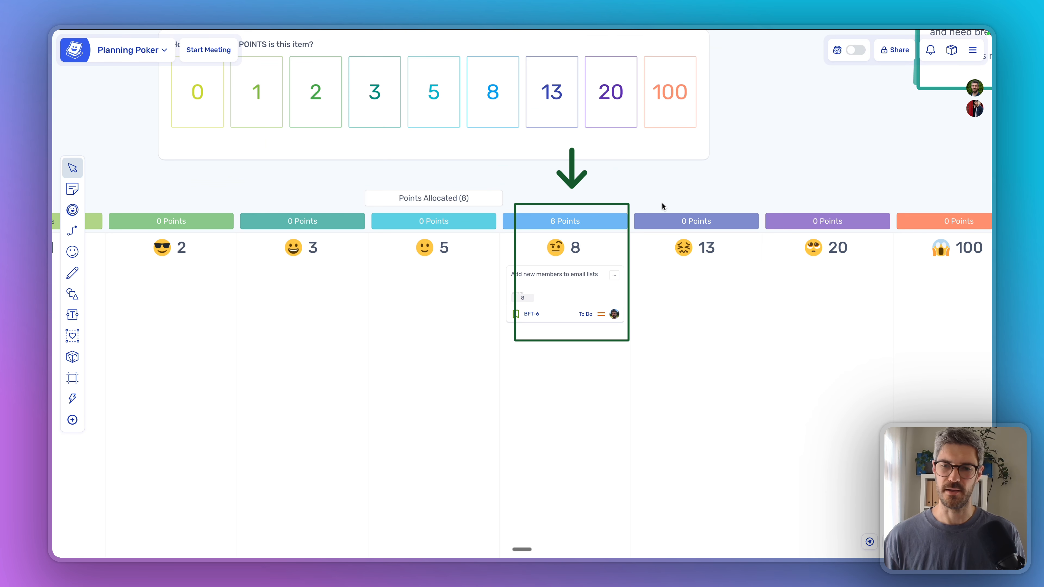
{"action": "left_click_drag", "start_coordinate": [694, 159], "coordinate": [710, 389]}
{"action": "left_click", "coordinate": [531, 345]}
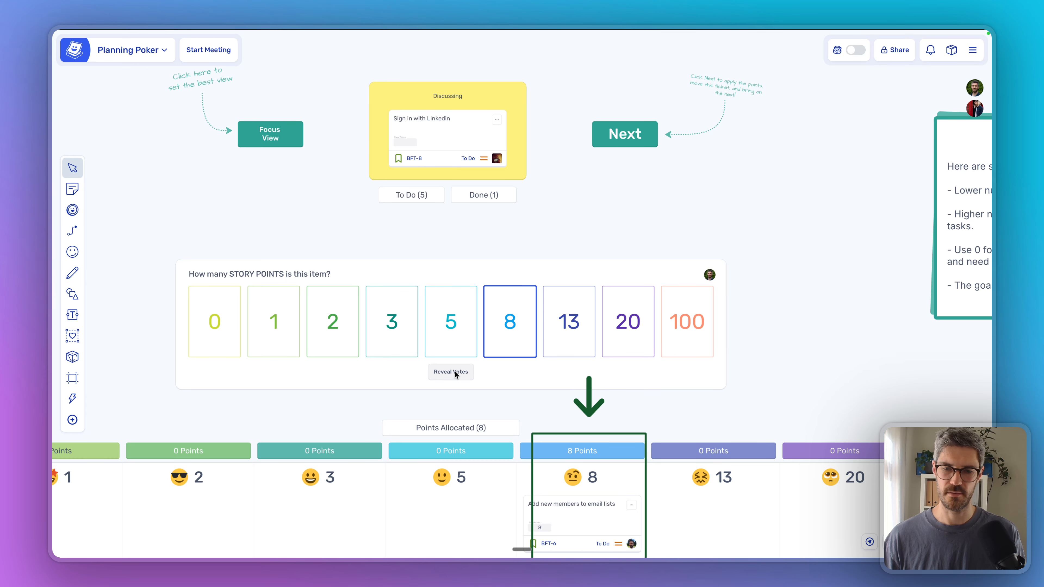
{"action": "left_click", "coordinate": [616, 132]}
{"action": "scroll", "coordinate": [561, 323], "scroll_direction": "down", "scroll_amount": 5}
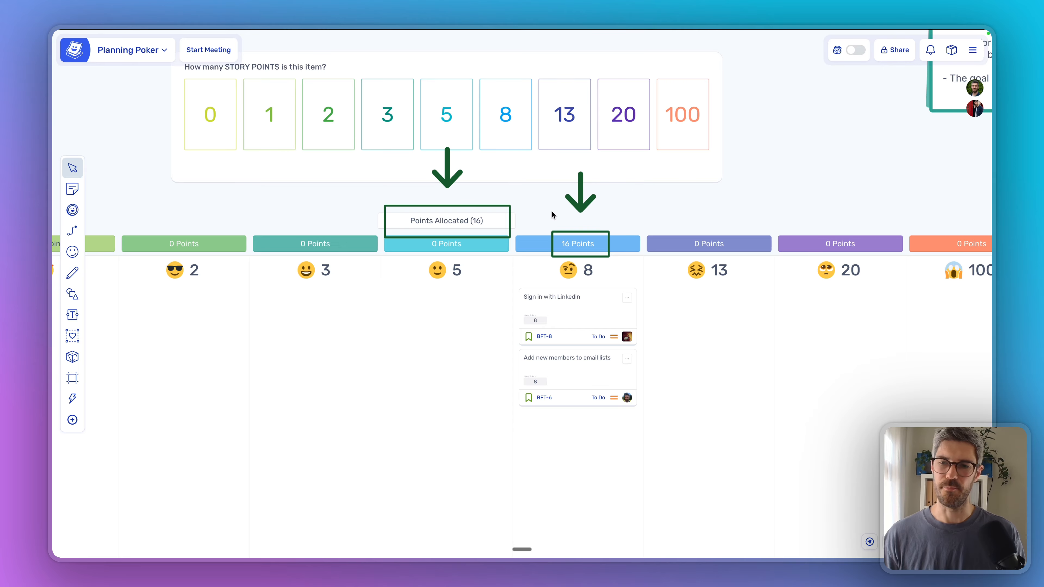
Step: Frame the discussion area in Focus View and pan across the points columns and tickets
{"action": "scroll", "coordinate": [554, 221], "scroll_direction": "down", "scroll_amount": 5}
{"action": "left_click_drag", "start_coordinate": [697, 151], "coordinate": [727, 297]}
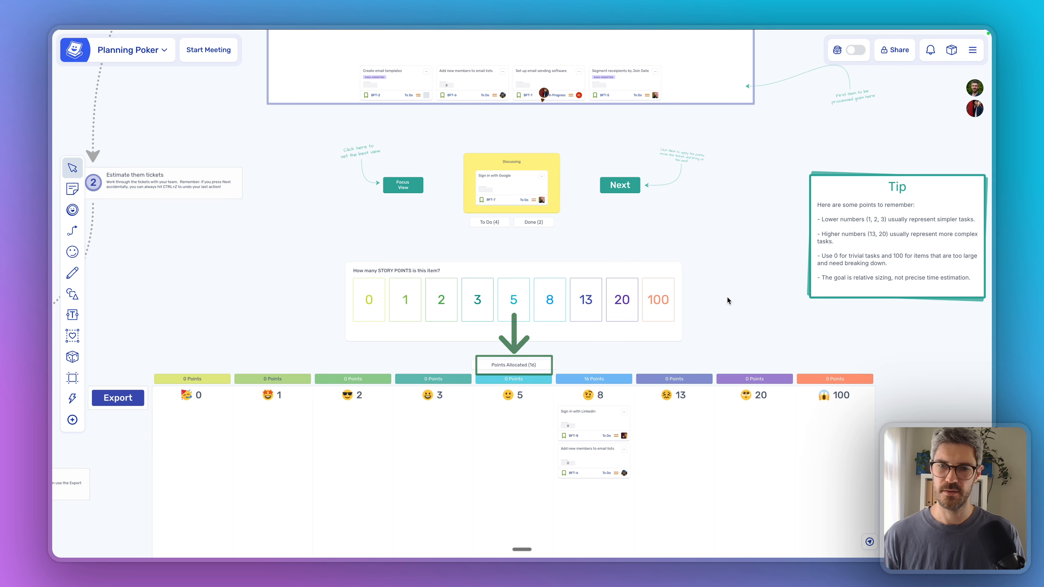
{"action": "left_click_drag", "start_coordinate": [687, 224], "coordinate": [696, 291]}
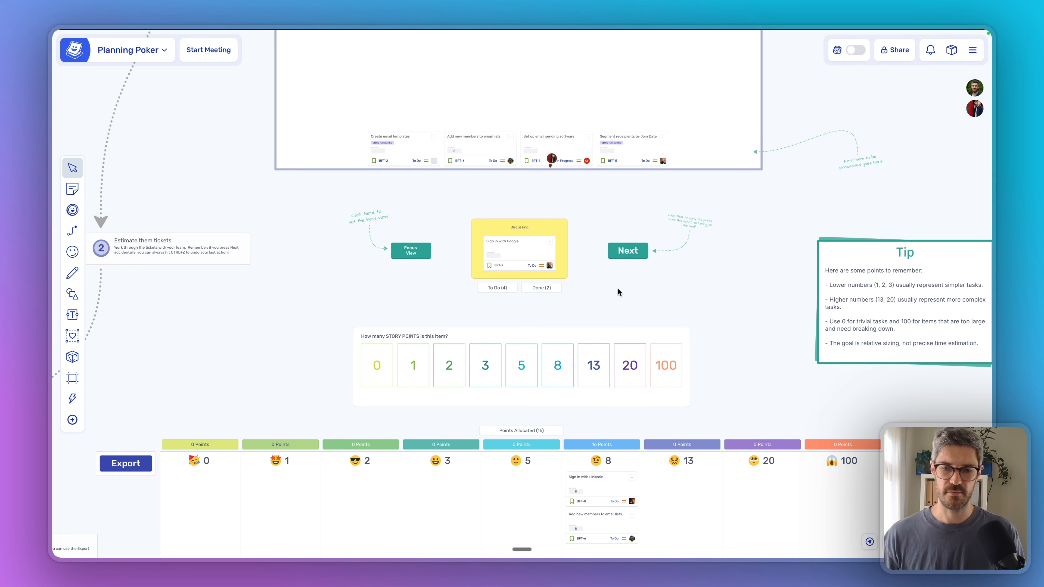
{"action": "left_click", "coordinate": [421, 254]}
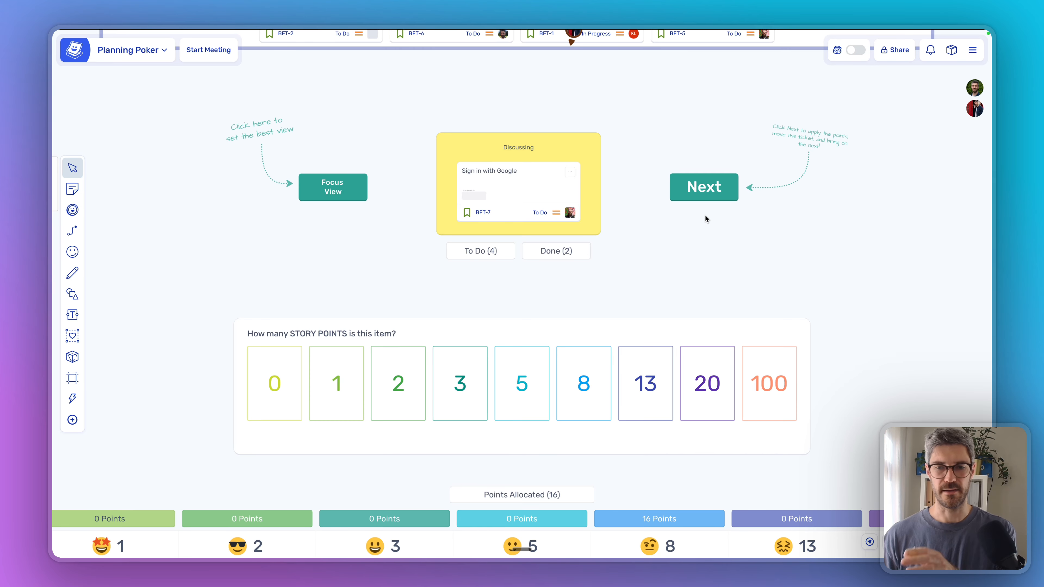
{"action": "left_click_drag", "start_coordinate": [680, 268], "coordinate": [698, 213]}
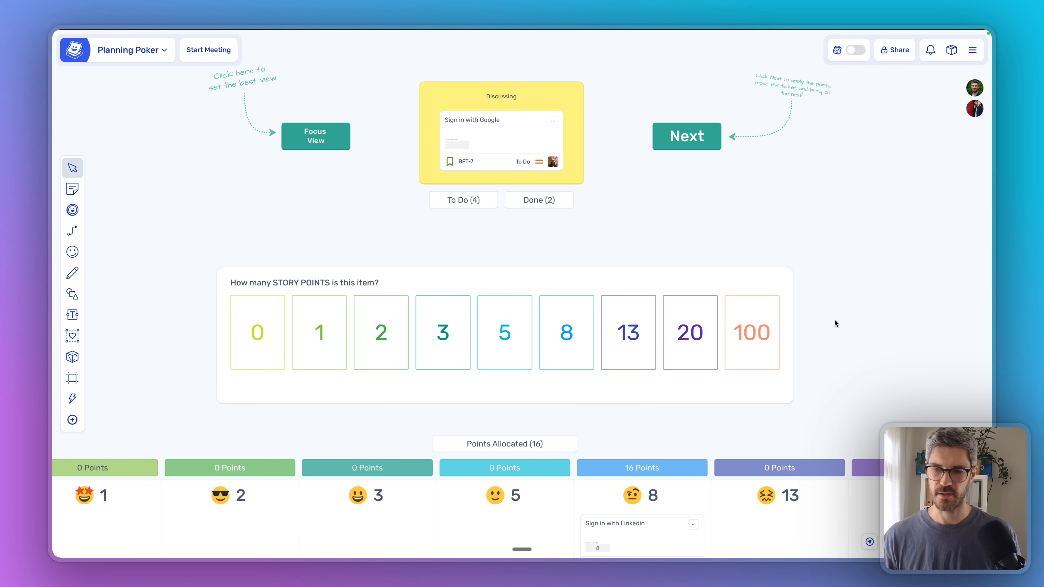
{"action": "left_click_drag", "start_coordinate": [815, 355], "coordinate": [764, 143]}
{"action": "left_click_drag", "start_coordinate": [720, 216], "coordinate": [676, 158]}
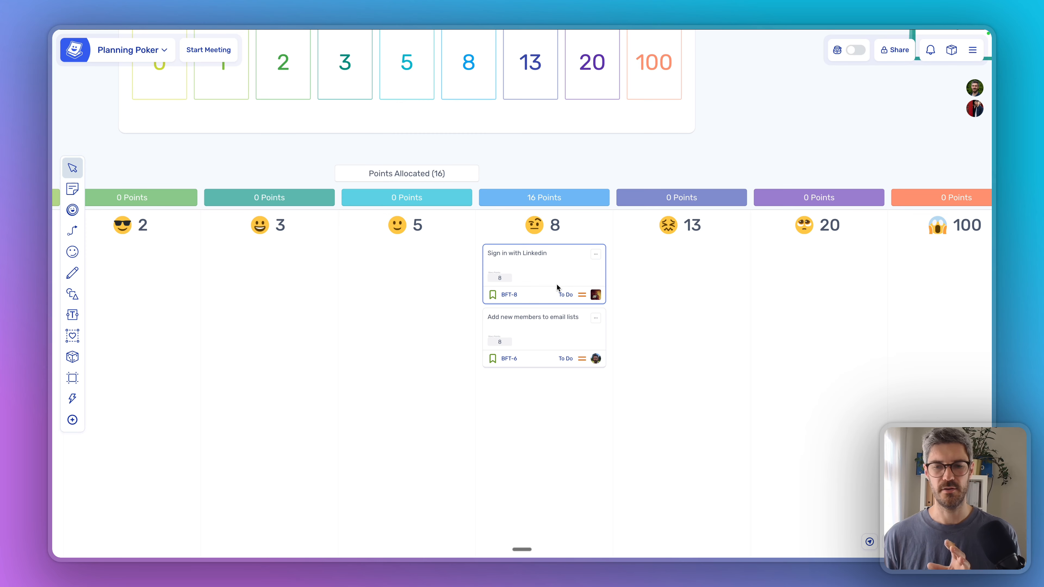
{"action": "scroll", "coordinate": [534, 286], "scroll_direction": "up", "scroll_amount": 5}
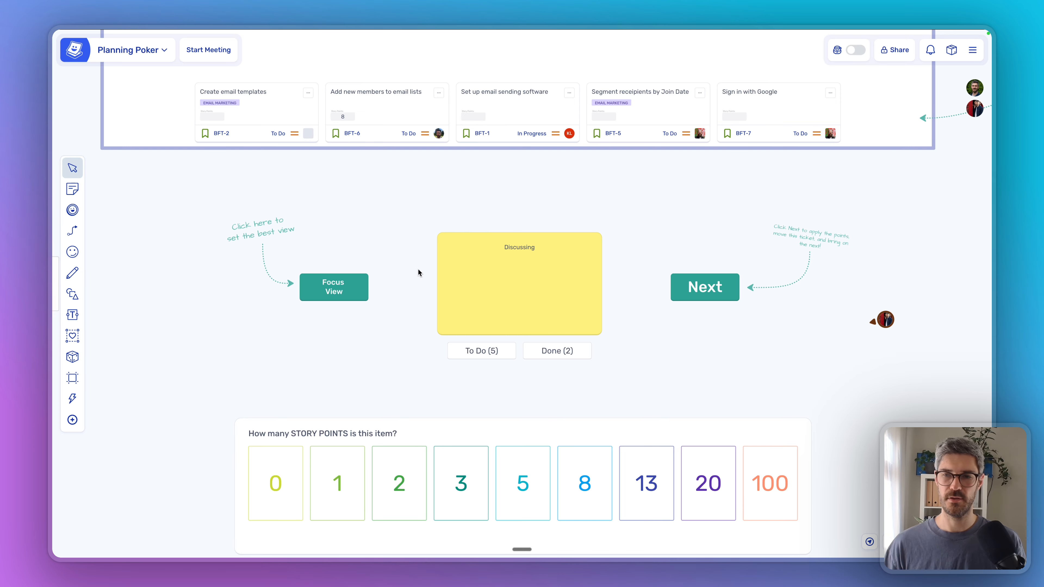
Step: Add a sticky note 'Integrate with DevOps' to the ticket row and drag it into Discussing
{"action": "left_click", "coordinate": [879, 120]}
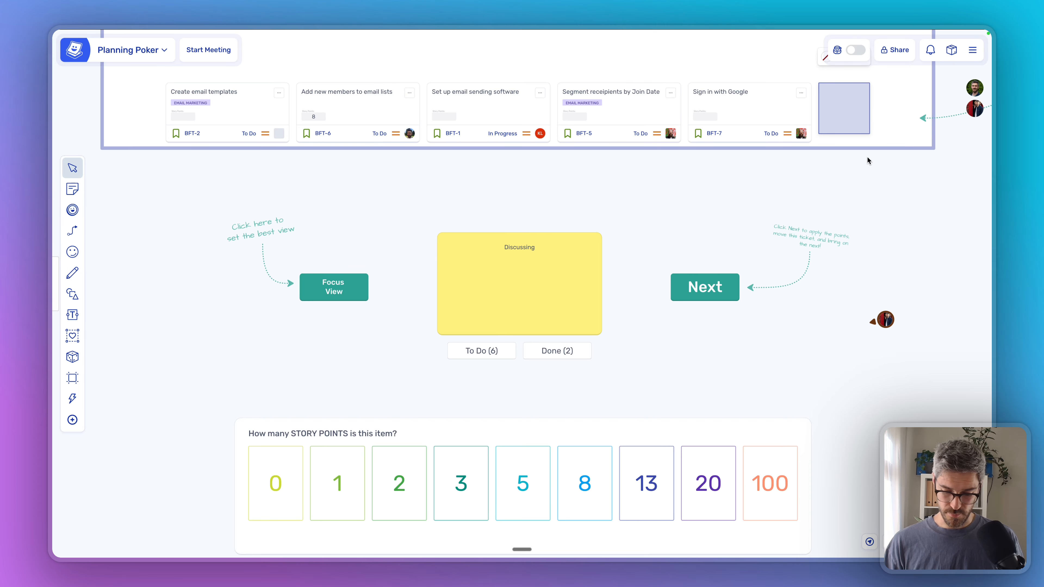
{"action": "type", "text": "Integrate with "}
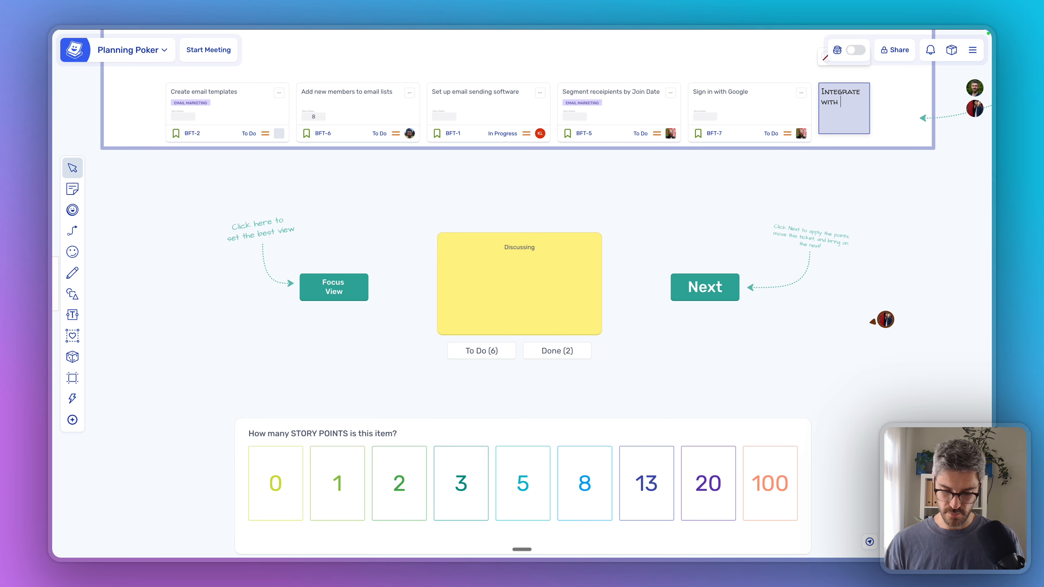
{"action": "type", "text": "DevOps"}
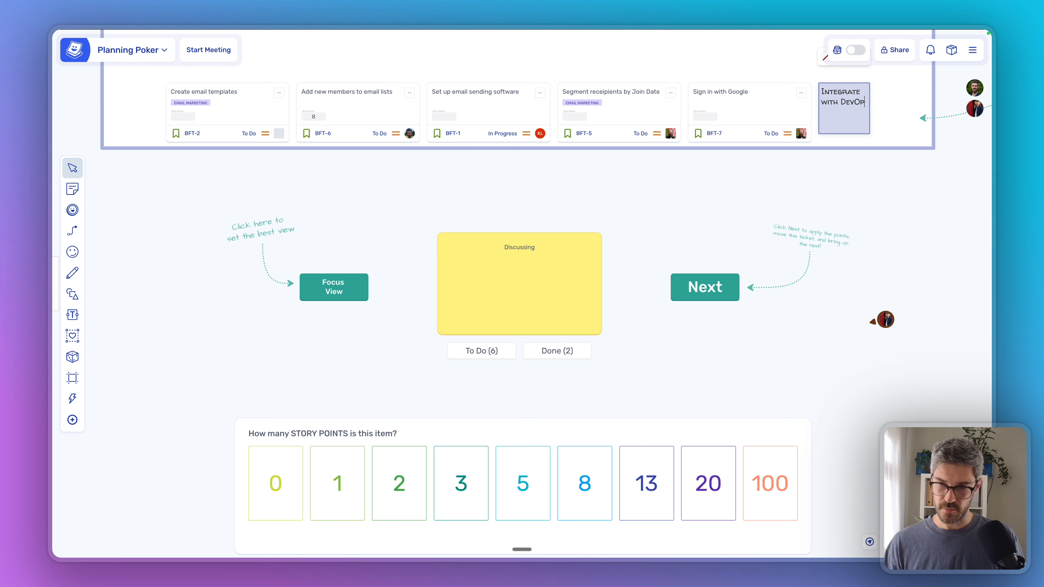
{"action": "left_click", "coordinate": [676, 237]}
{"action": "left_click_drag", "start_coordinate": [838, 123], "coordinate": [576, 284]}
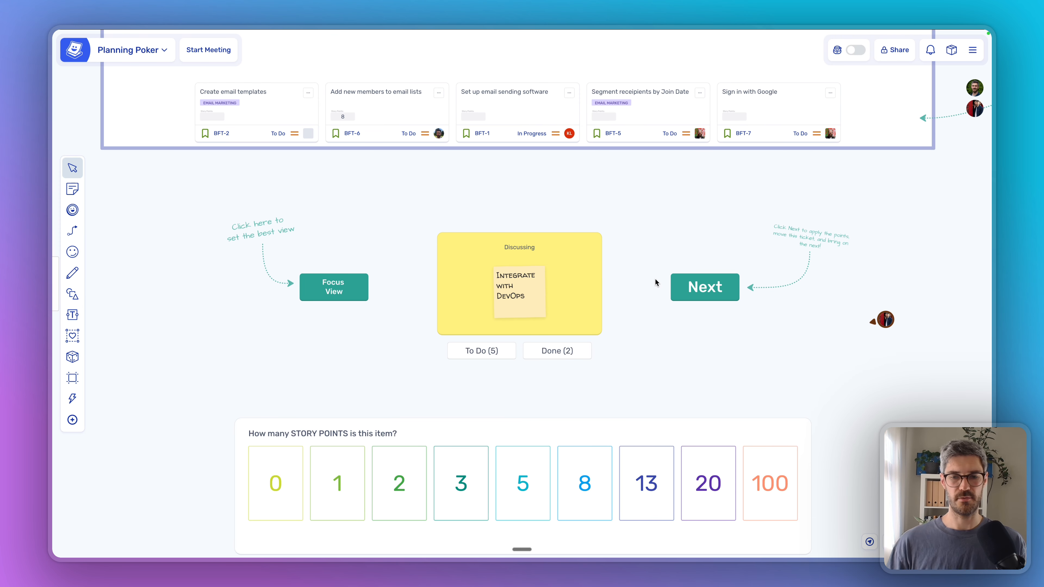
Step: Vote 20 on the DevOps note, reveal the votes and apply the 20 points
{"action": "scroll", "coordinate": [639, 389], "scroll_direction": "down", "scroll_amount": 3}
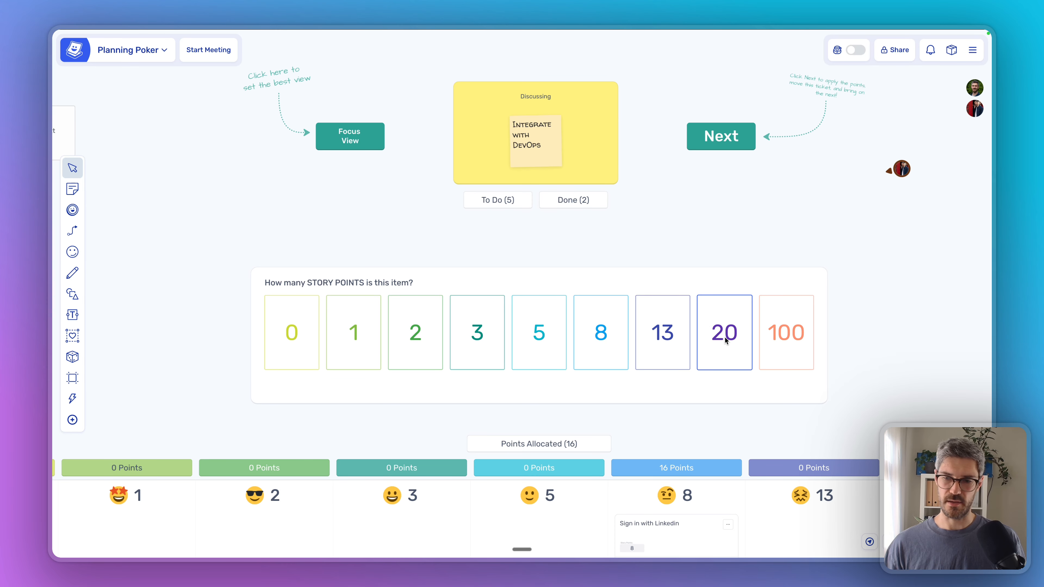
{"action": "left_click", "coordinate": [733, 337]}
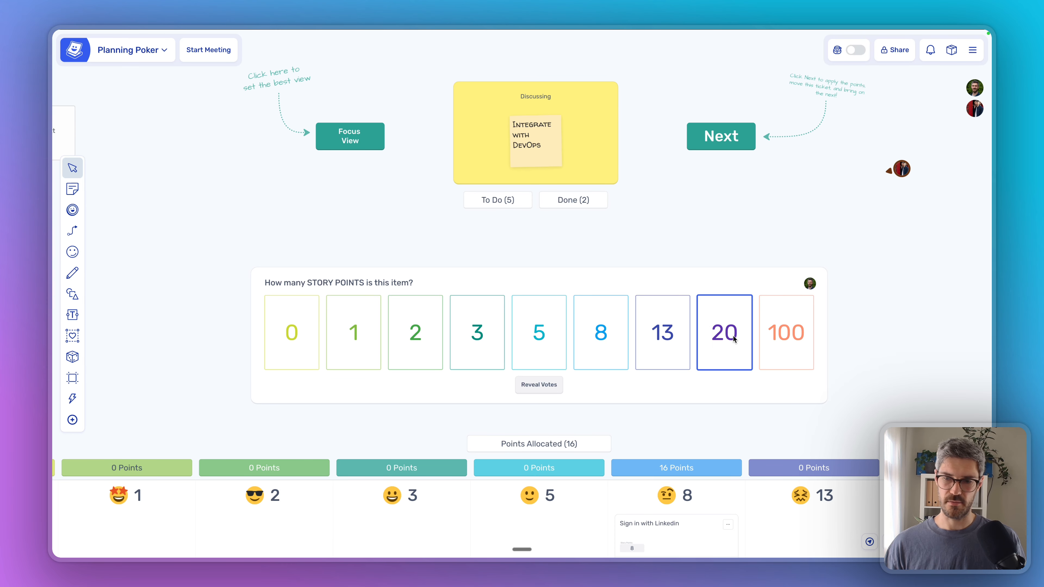
{"action": "left_click", "coordinate": [549, 388]}
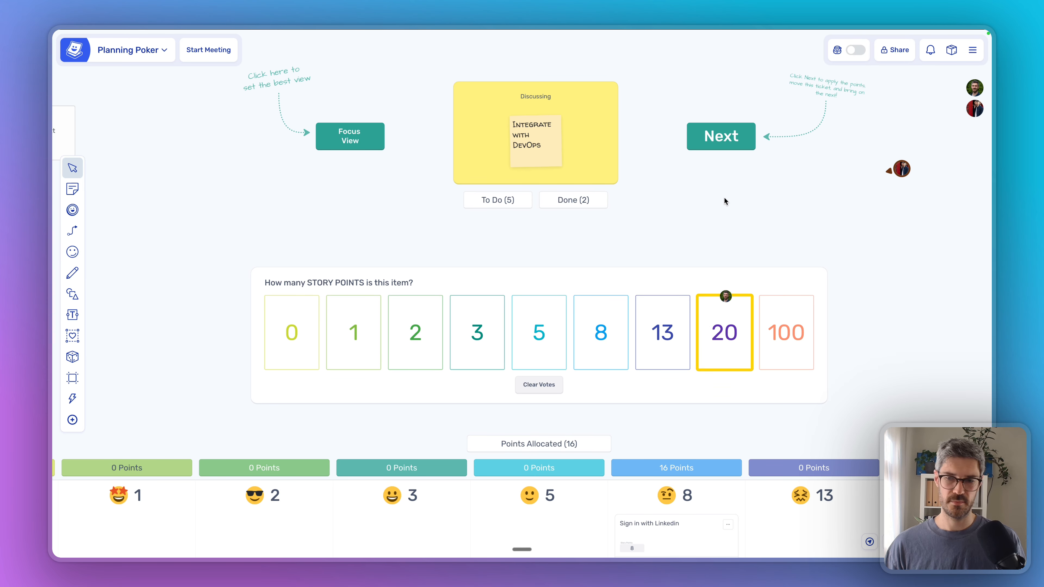
{"action": "left_click", "coordinate": [718, 141]}
Step: Inspect the DevOps note's 20-point tag and its right-click options in the 20 column
{"action": "left_click_drag", "start_coordinate": [882, 385], "coordinate": [403, 135]}
{"action": "scroll", "coordinate": [480, 273], "scroll_direction": "up", "scroll_amount": 5}
{"action": "left_click", "coordinate": [511, 334]}
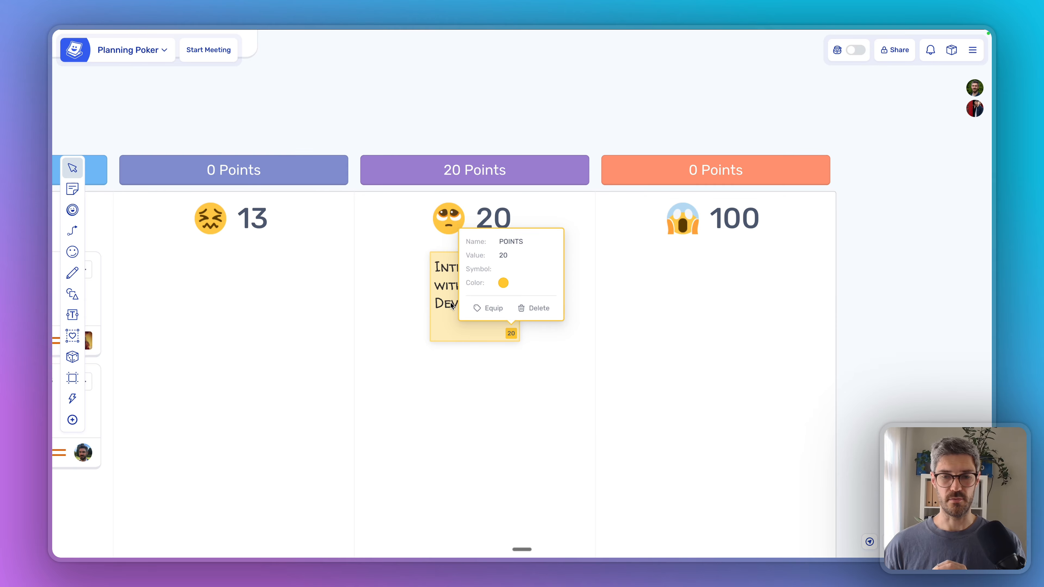
{"action": "right_click", "coordinate": [447, 294]}
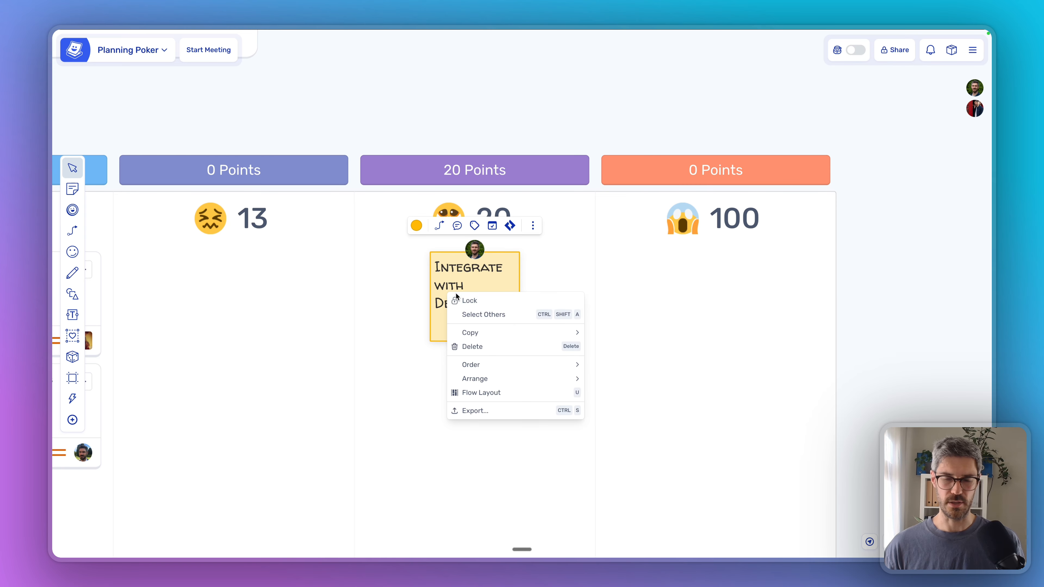
{"action": "left_click", "coordinate": [392, 116]}
Step: Pan the board over to the export feature
{"action": "scroll", "coordinate": [392, 116], "scroll_direction": "down", "scroll_amount": 5}
{"action": "left_click_drag", "start_coordinate": [263, 110], "coordinate": [673, 142]}
{"action": "left_click_drag", "start_coordinate": [226, 148], "coordinate": [310, 143]}
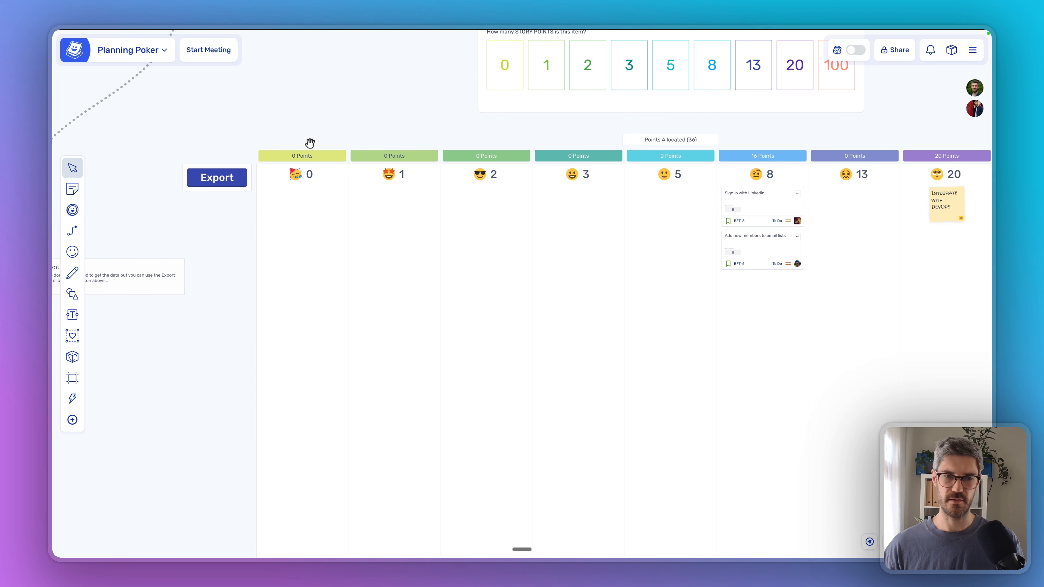
{"action": "left_click", "coordinate": [224, 182]}
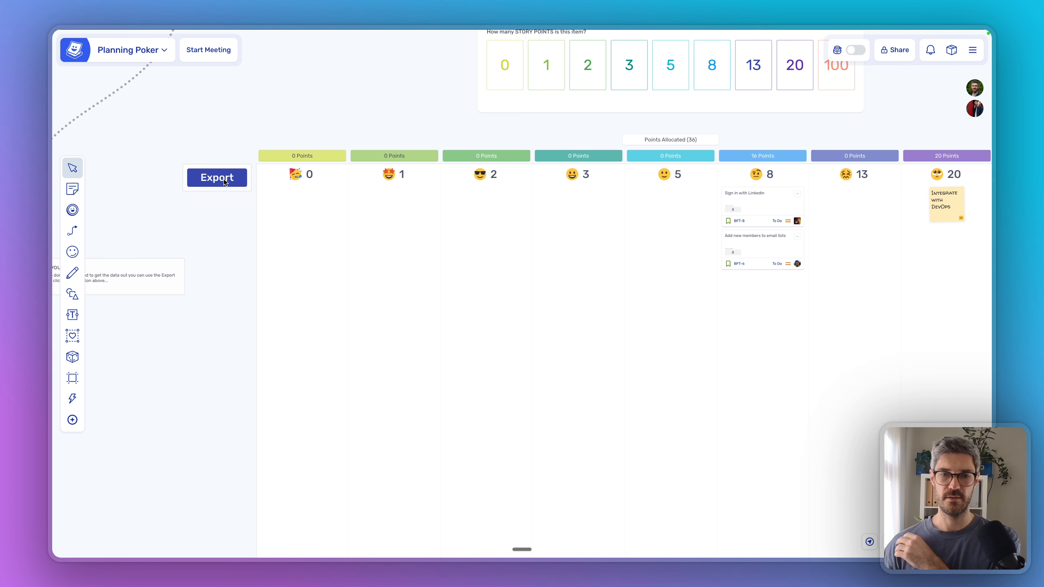
{"action": "left_click", "coordinate": [478, 170]}
{"action": "left_click", "coordinate": [481, 198]}
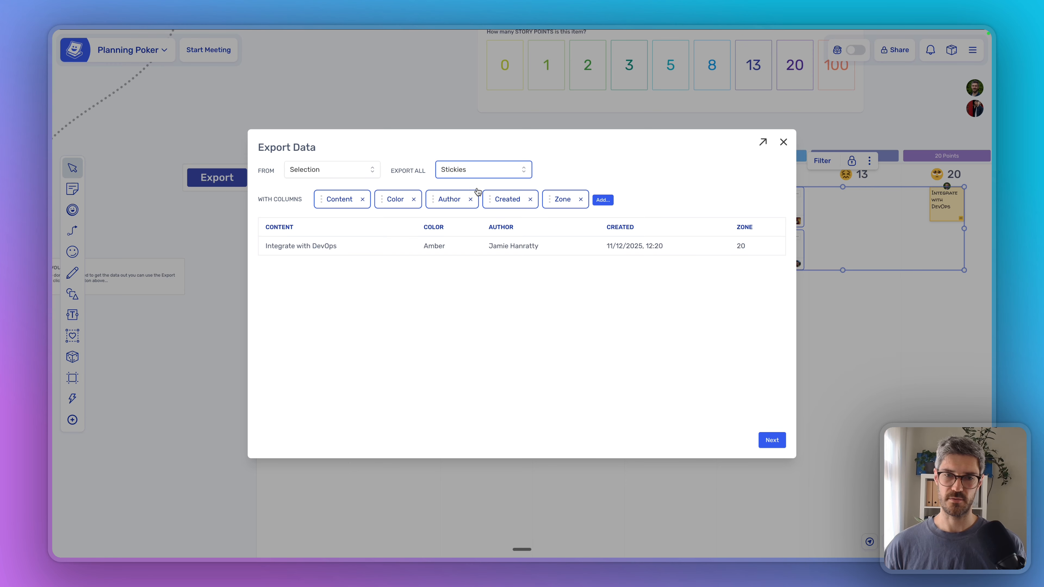
{"action": "left_click_drag", "start_coordinate": [345, 249], "coordinate": [261, 252]}
{"action": "left_click", "coordinate": [261, 252]}
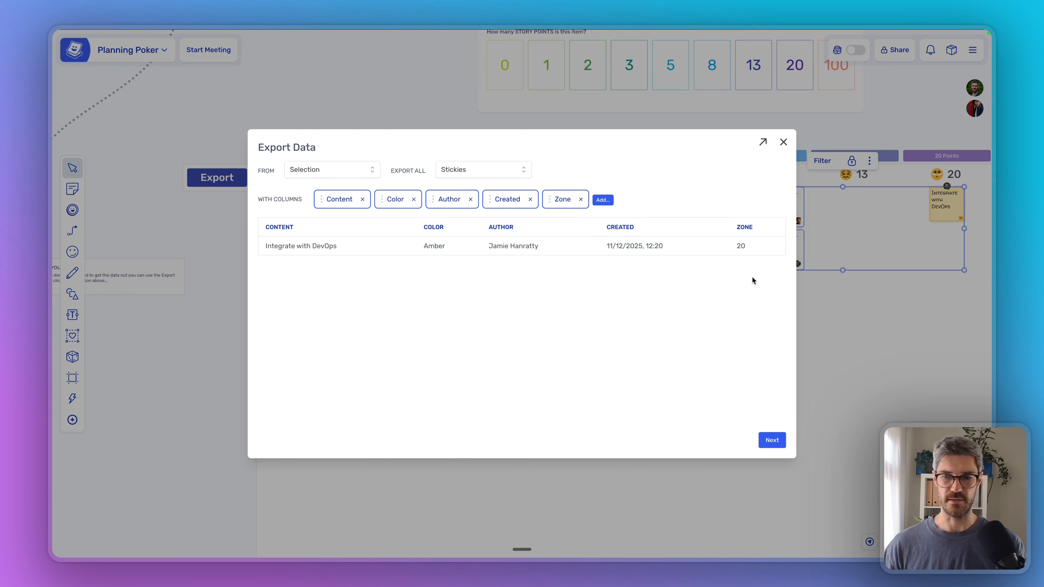
{"action": "left_click", "coordinate": [772, 439]}
{"action": "left_click", "coordinate": [398, 166]}
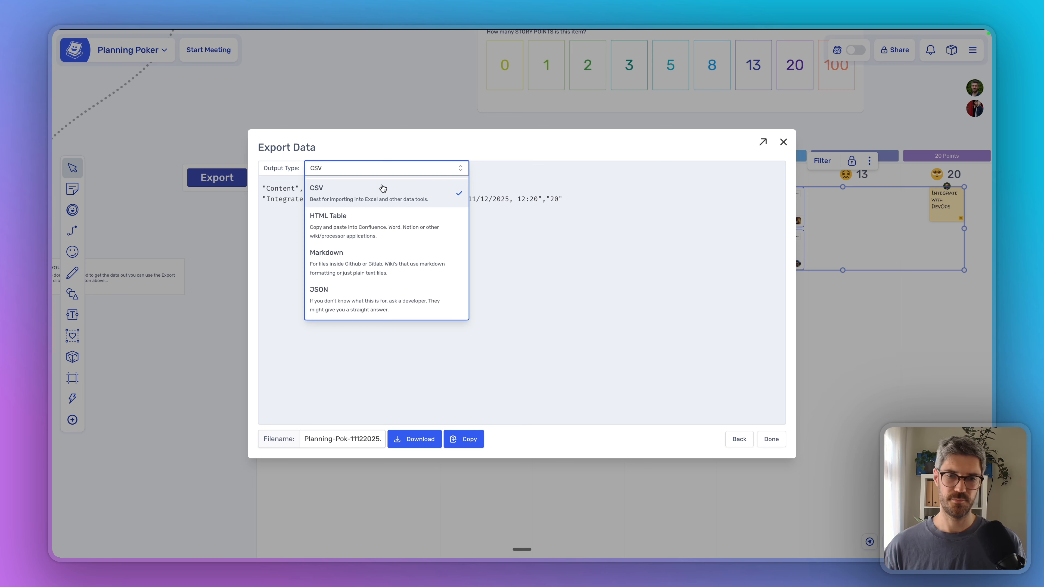
{"action": "left_click", "coordinate": [380, 227]}
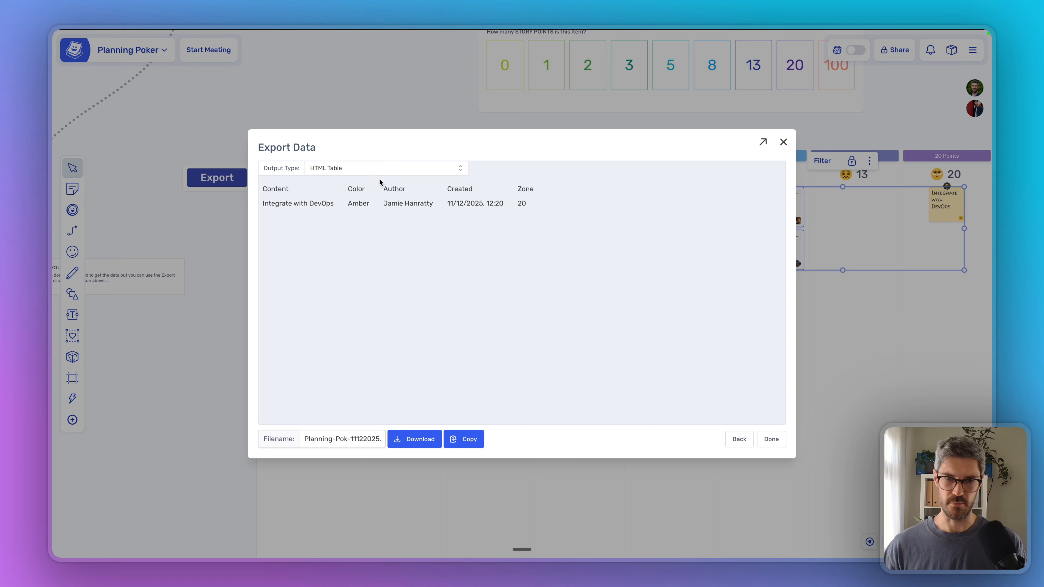
{"action": "left_click", "coordinate": [771, 439]}
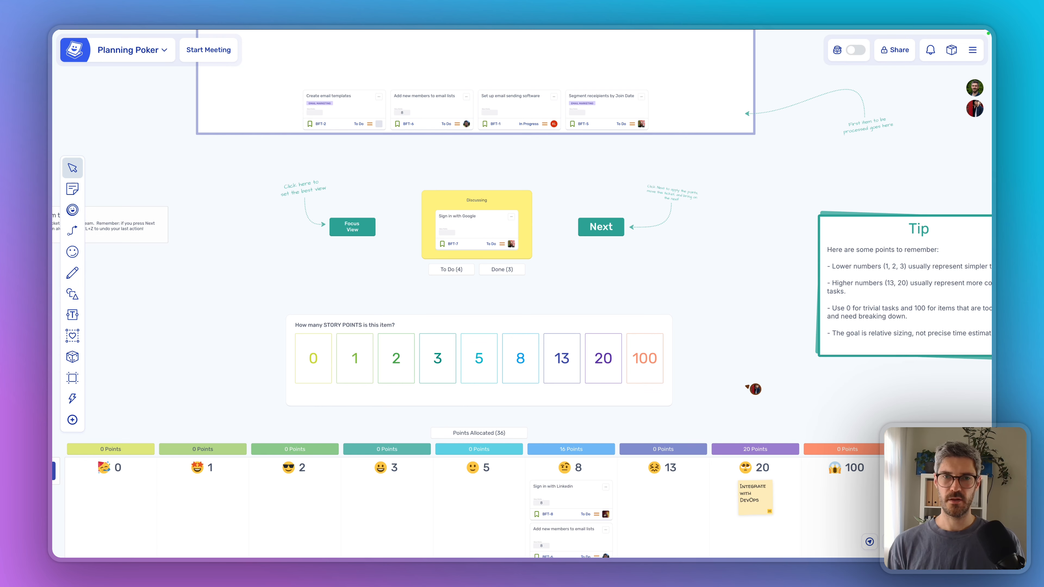